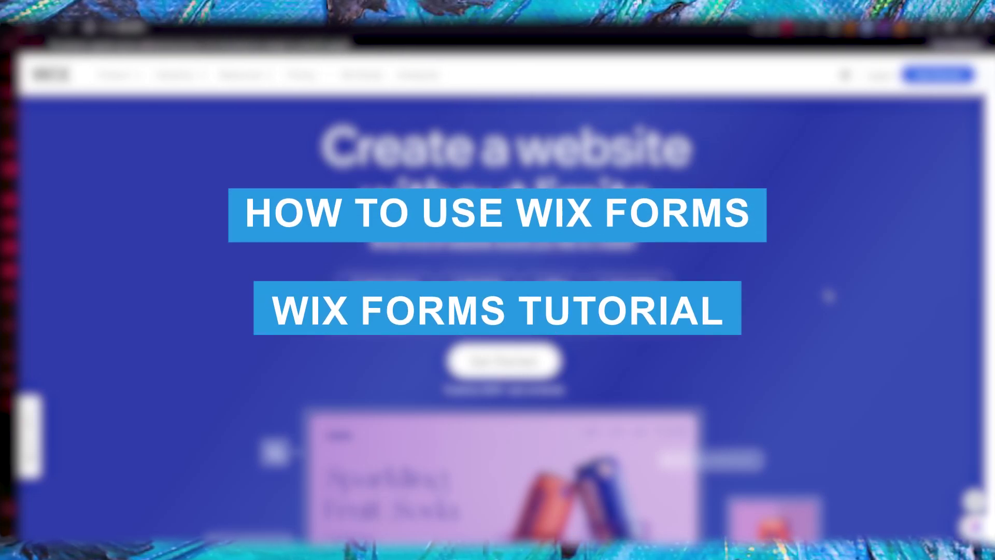
# - Start a Wix sign-up and paste the copied temporary e-mail address into the Email field
pyautogui.scroll(-10, 827, 291)
pyautogui.scroll(7, 826, 291)
pyautogui.scroll(2, 826, 291)
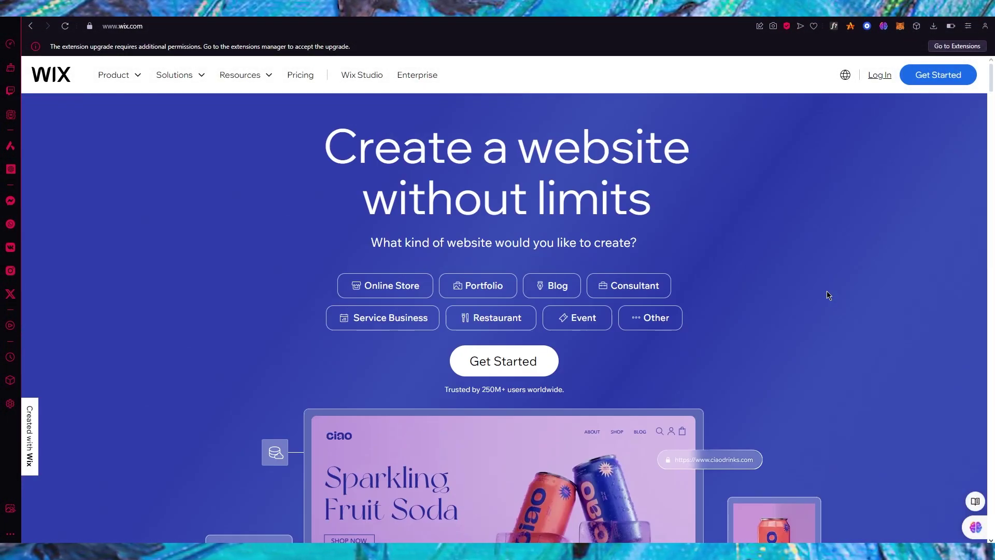
pyautogui.scroll(-8, 724, 304)
pyautogui.scroll(-9, 724, 305)
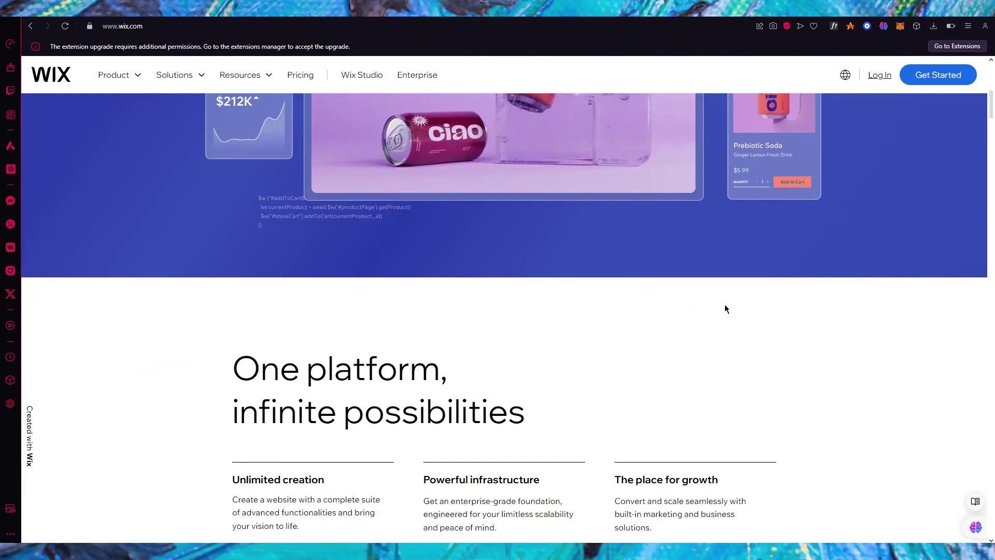
pyautogui.scroll(15, 726, 308)
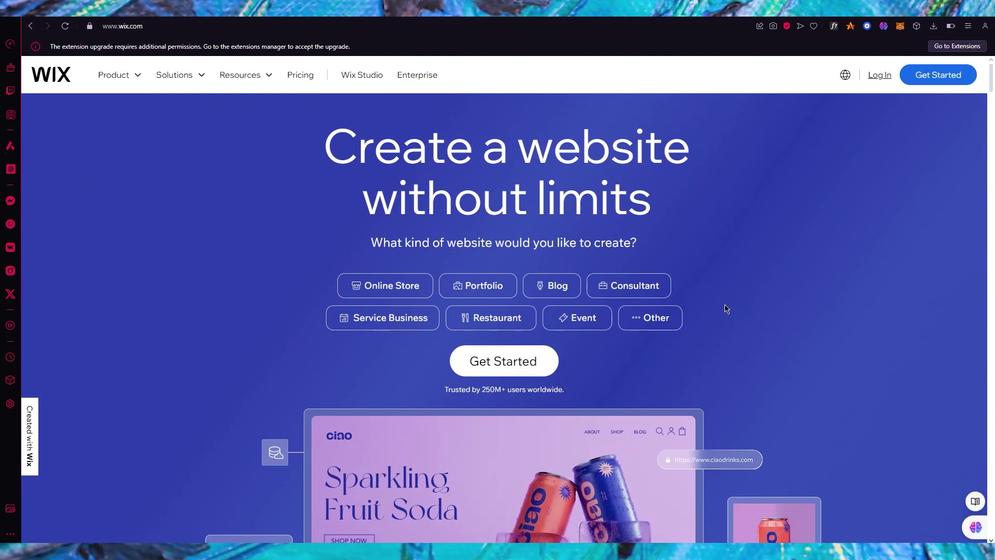
pyautogui.scroll(-7, 724, 305)
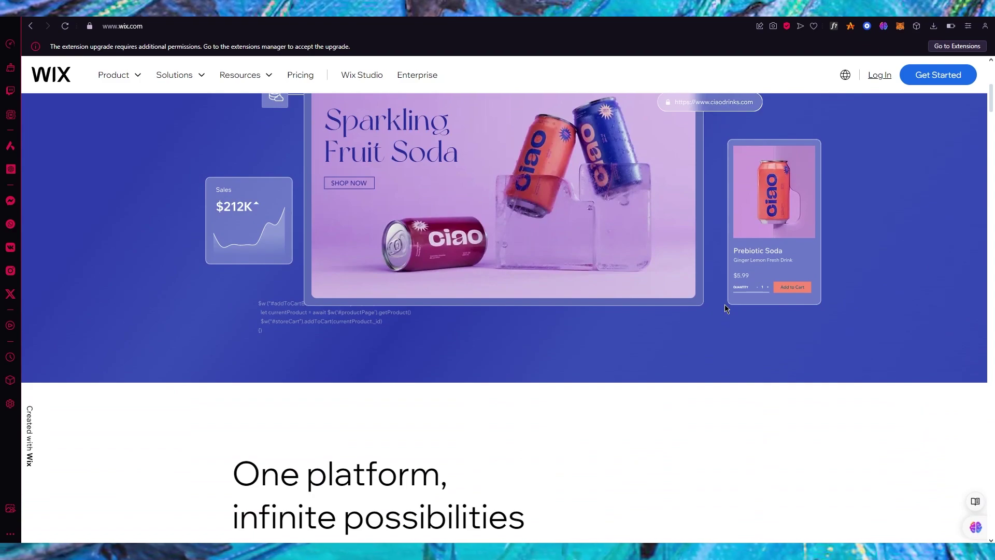
pyautogui.scroll(7, 726, 308)
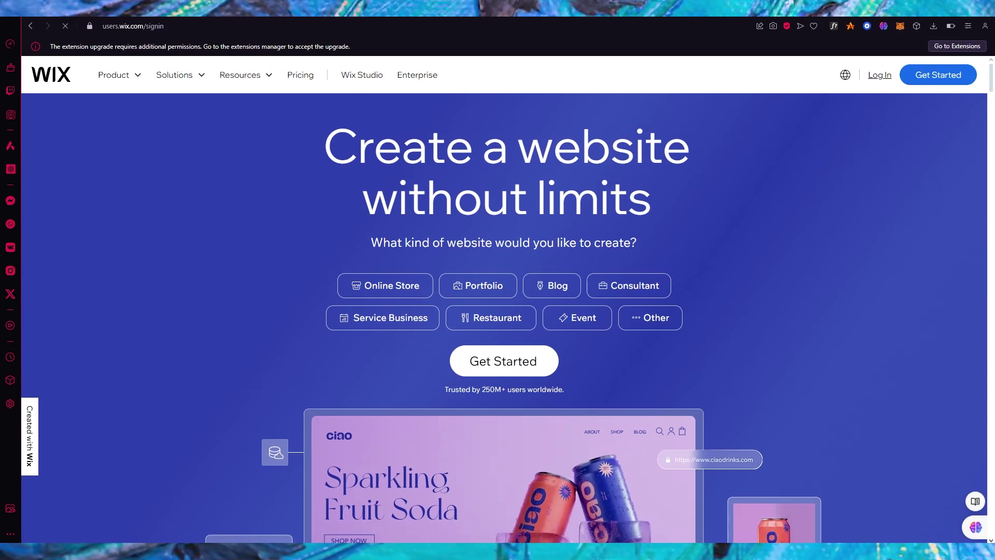
pyautogui.click(849, 31)
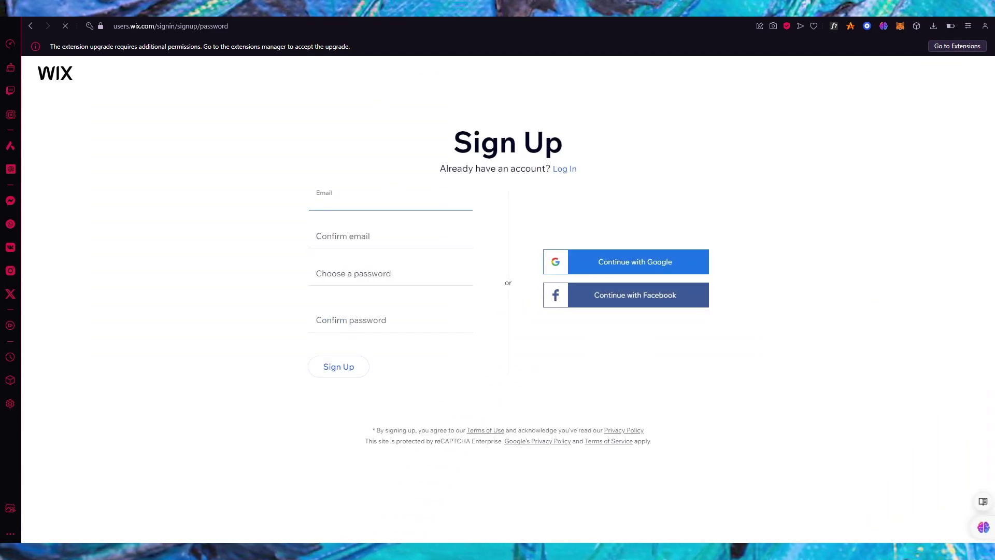
pyautogui.hotkey('ctrl', 'Tab')
pyautogui.click(610, 163)
pyautogui.hotkey('ctrl', 'shift', 'Tab')
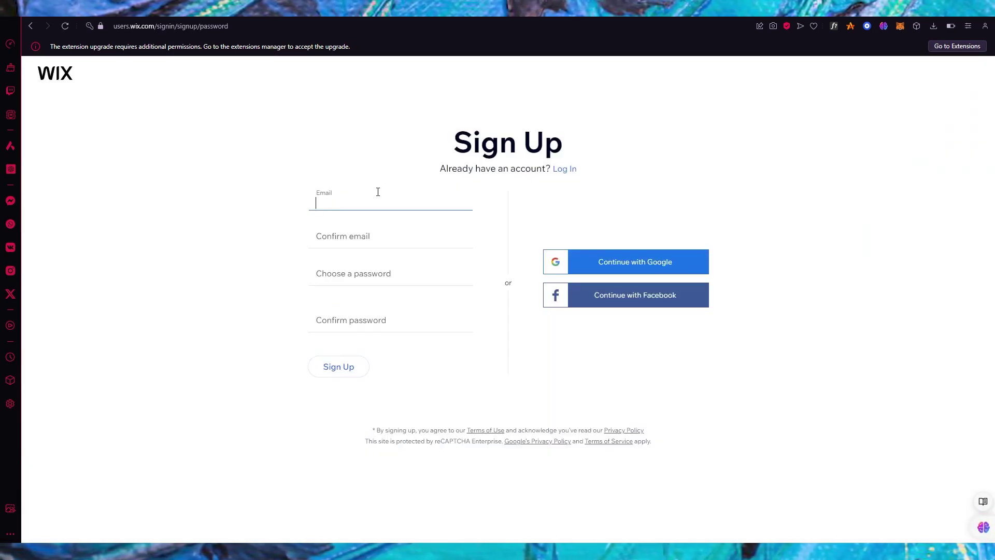
pyautogui.click(378, 202)
pyautogui.hotkey('ctrl', 'v')
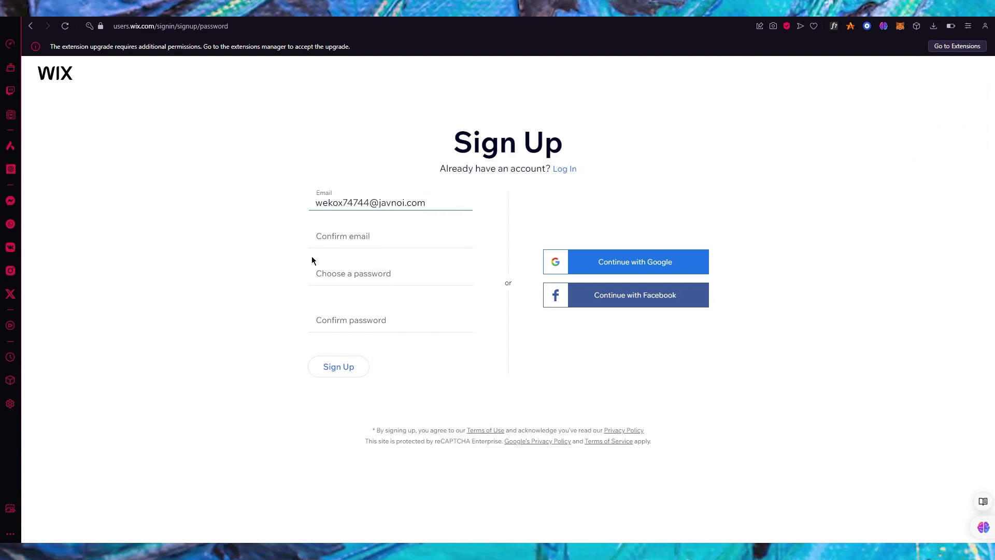
# - Fill in the Confirm email field with the temporary address and correct the mismatch
pyautogui.click(352, 229)
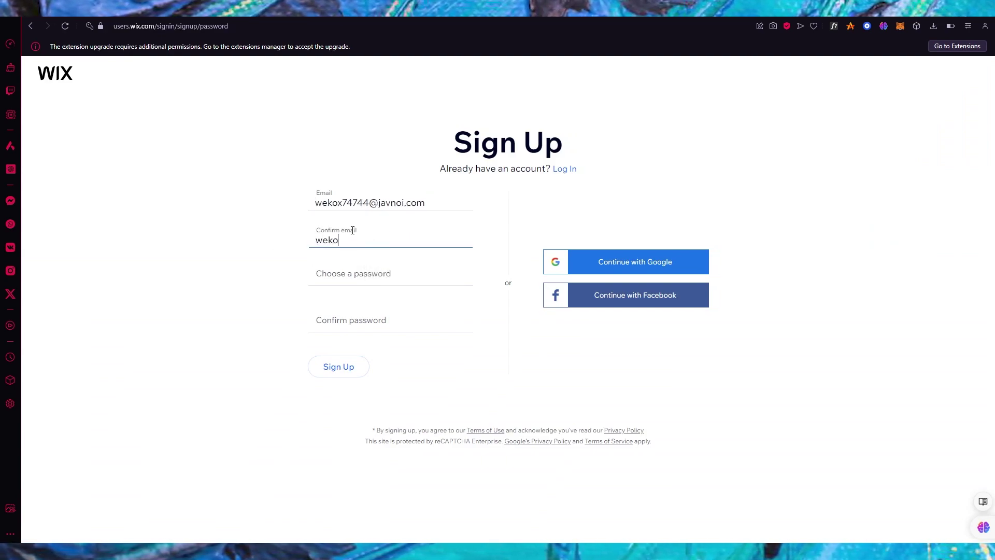
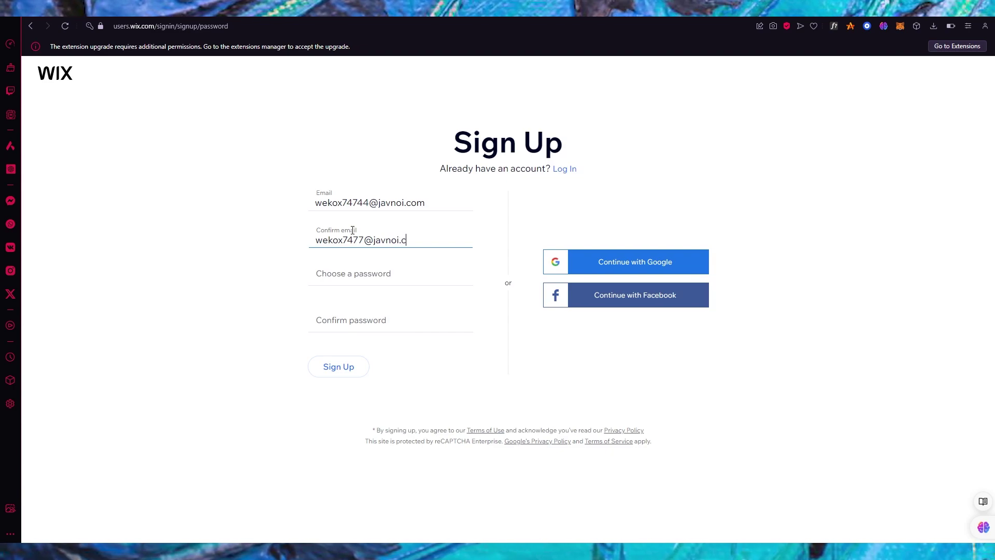
pyautogui.click(366, 274)
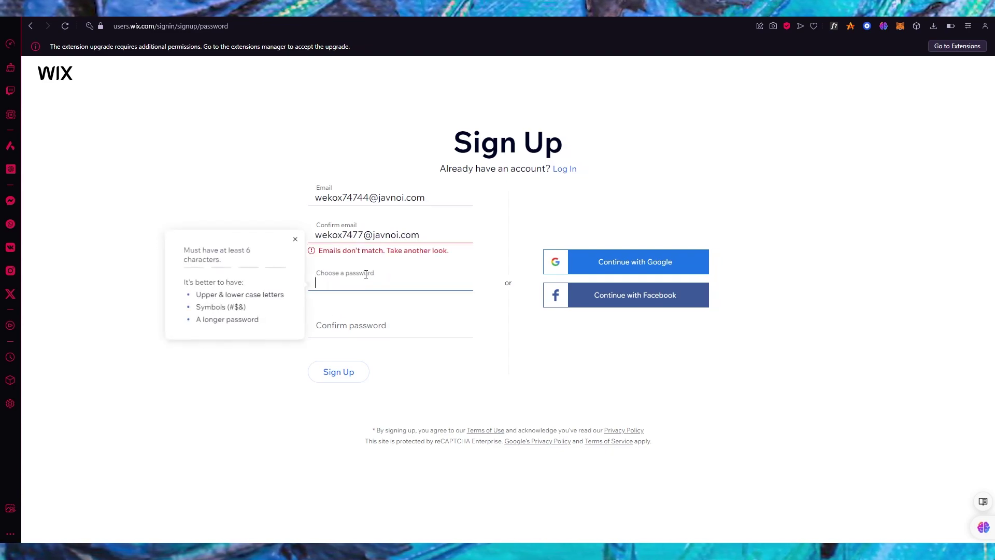
pyautogui.hotkey('shift', 'Tab')
pyautogui.press('Left')
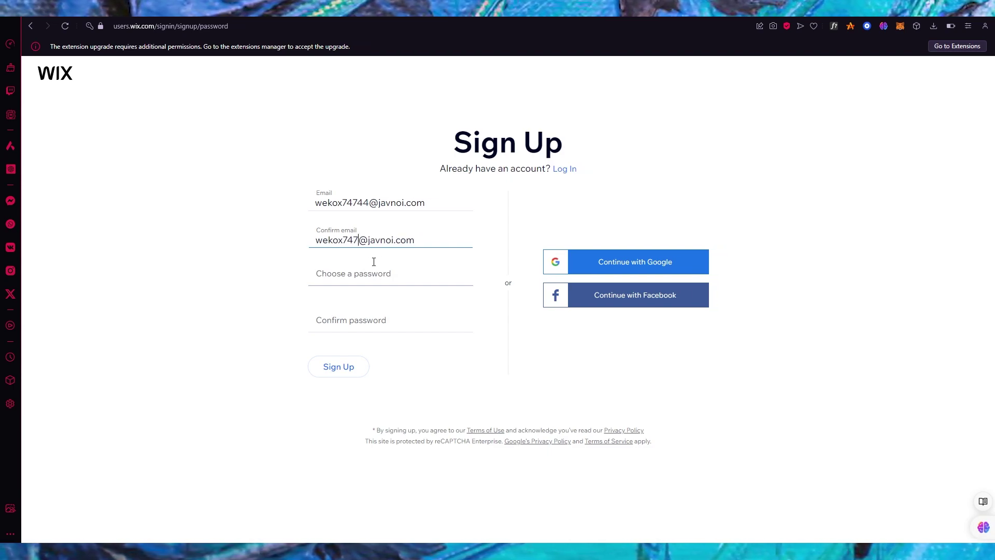
# - Enter and confirm the account password, then submit the sign-up form
pyautogui.click(351, 283)
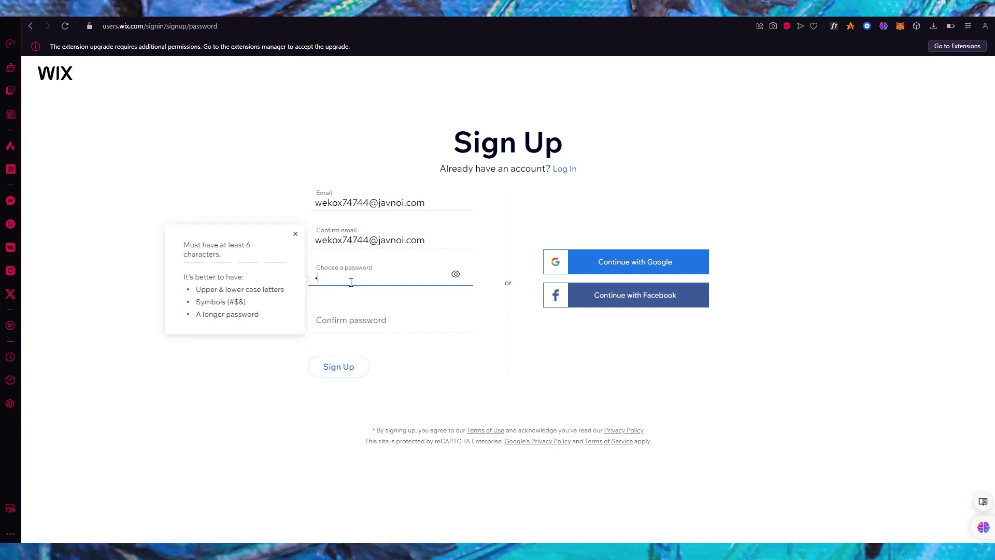
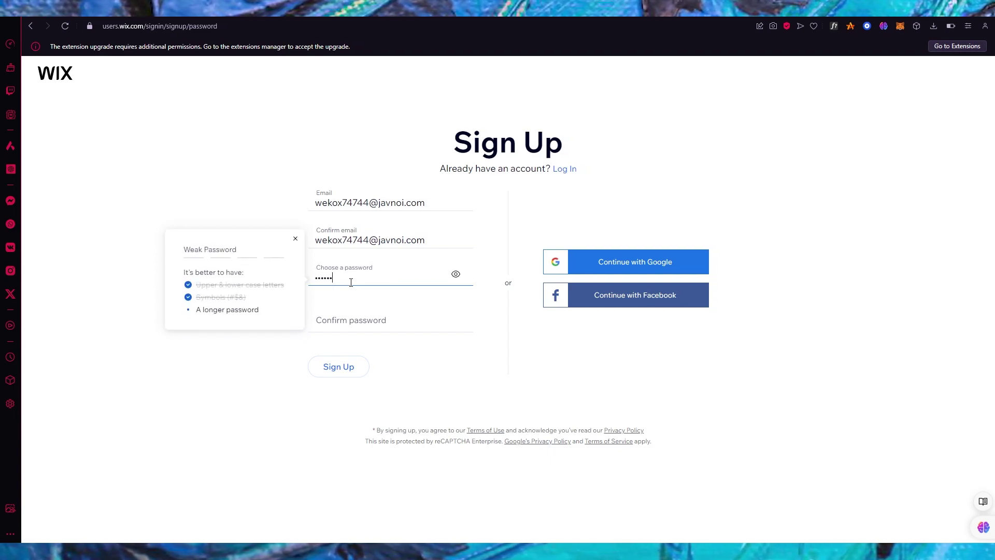
pyautogui.click(351, 318)
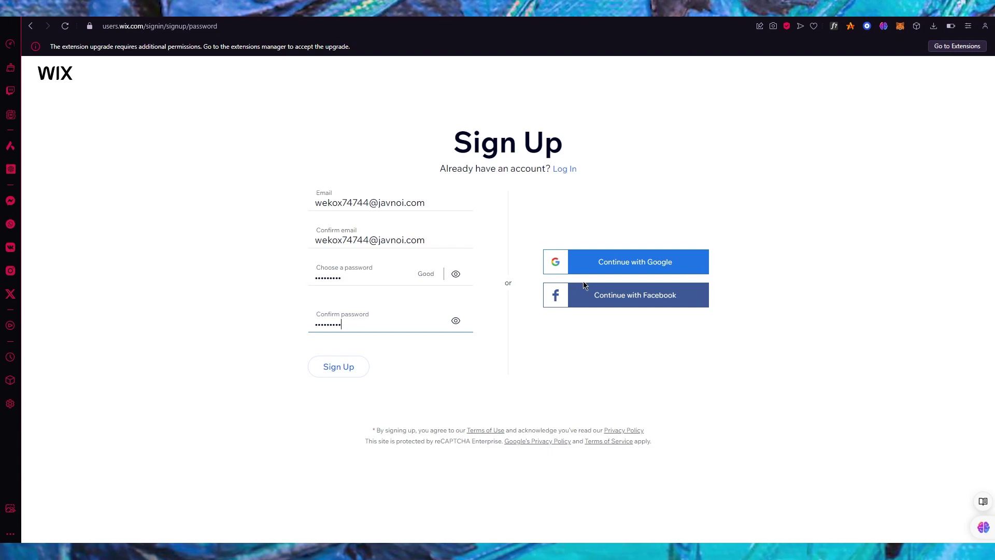
pyautogui.click(348, 369)
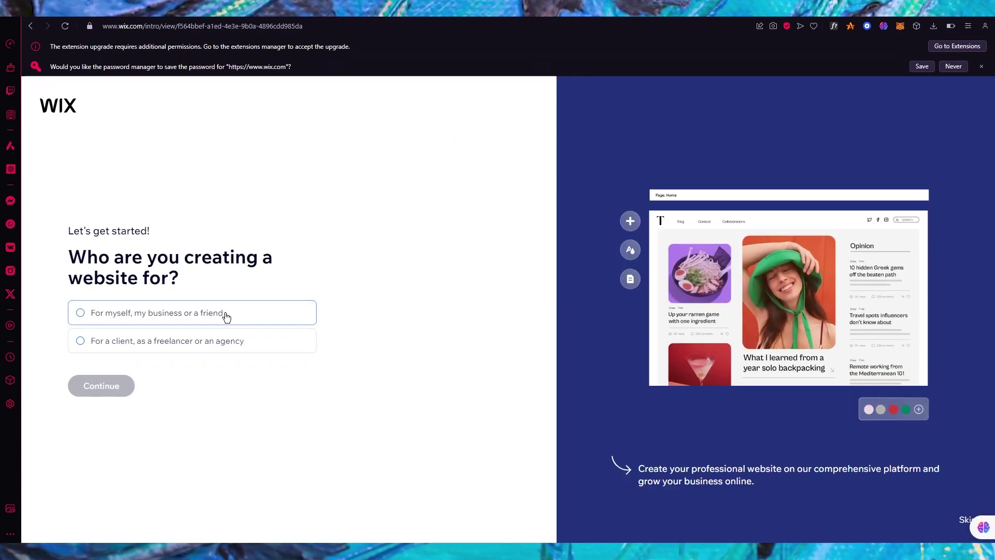
# - Say the site is for yourself, dismiss the password prompt, and set up without the AI chat
pyautogui.click(221, 314)
pyautogui.click(125, 383)
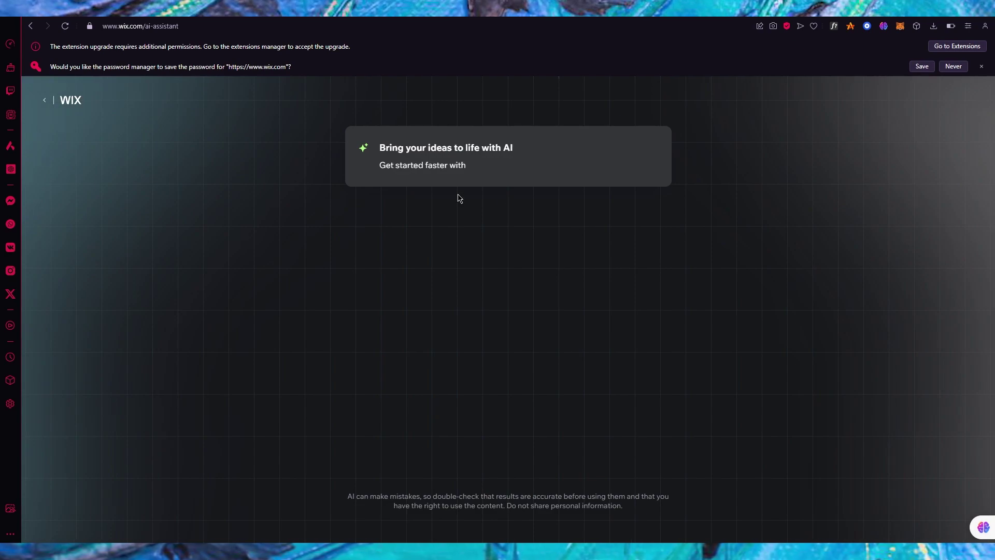
pyautogui.click(981, 66)
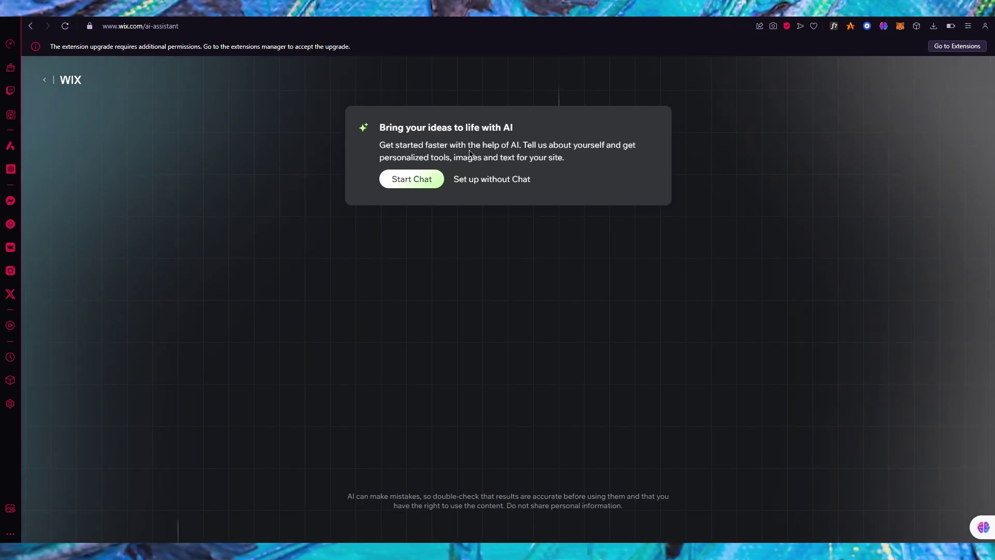
pyautogui.click(497, 180)
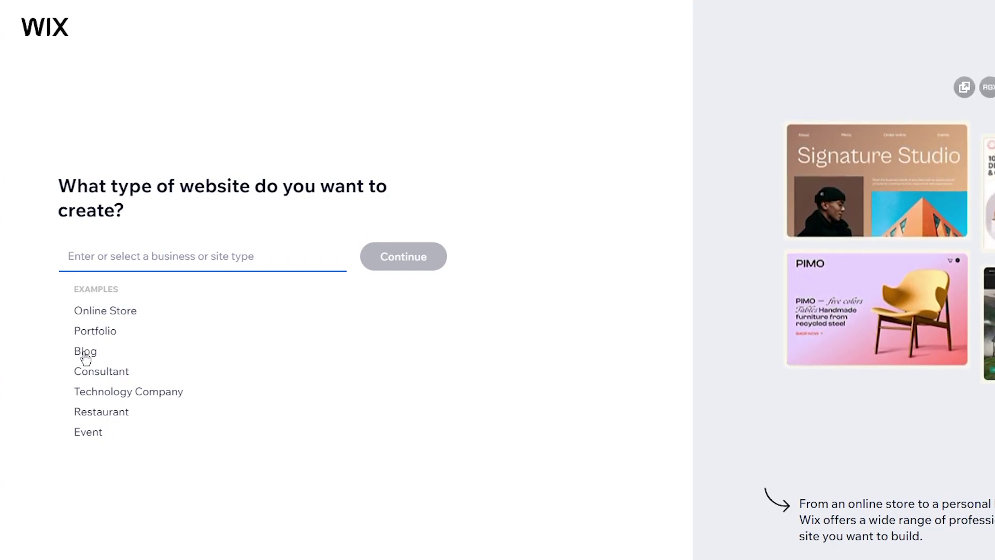
# - Choose Technology Company as the site type and continue
pyautogui.click(147, 398)
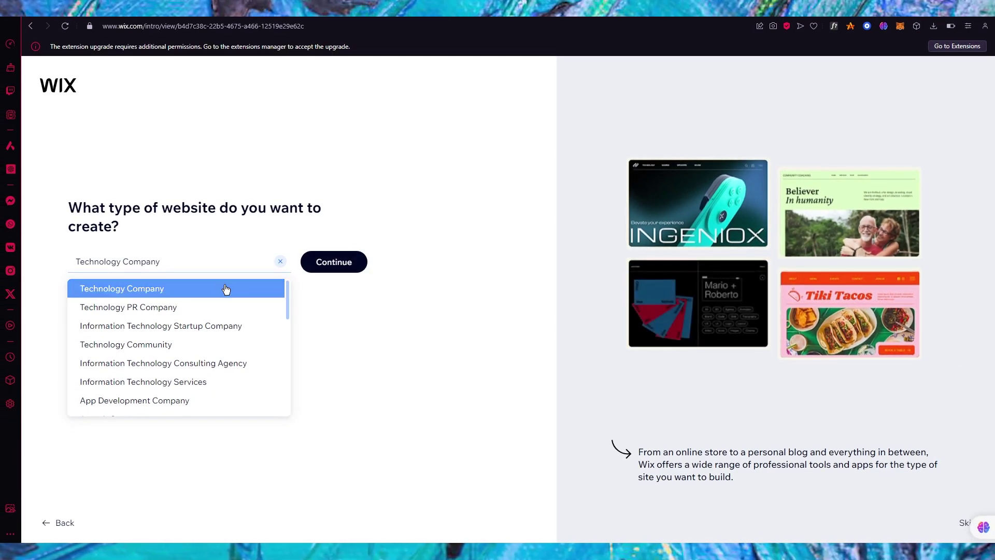
pyautogui.click(417, 254)
pyautogui.click(345, 259)
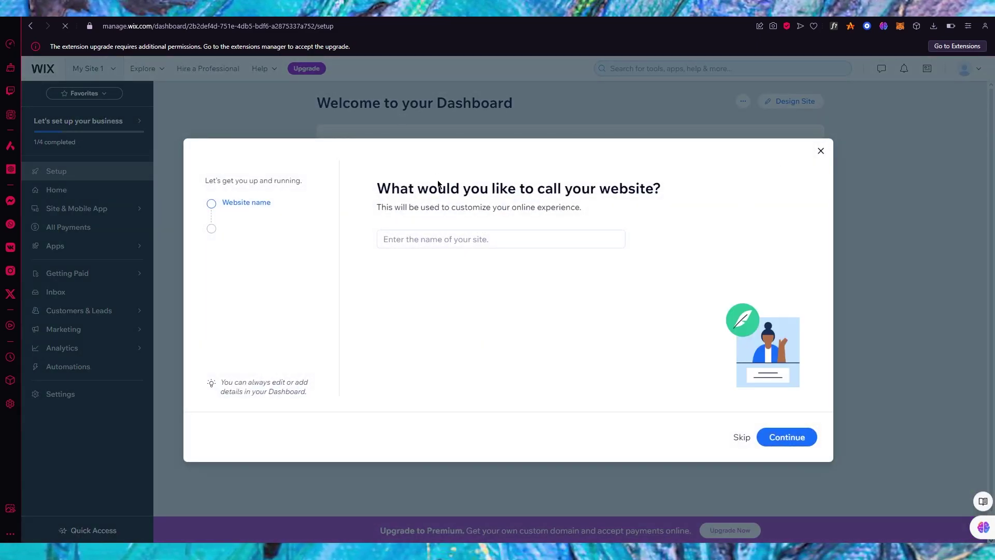
# - Close the website-name prompt, go to Contacts, and open the options for creating a form
pyautogui.click(820, 151)
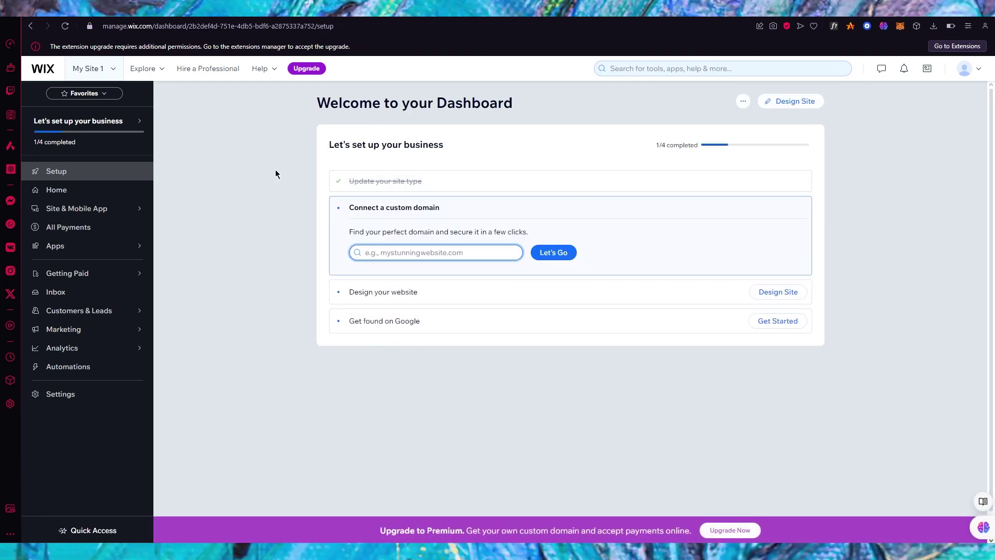
pyautogui.click(140, 312)
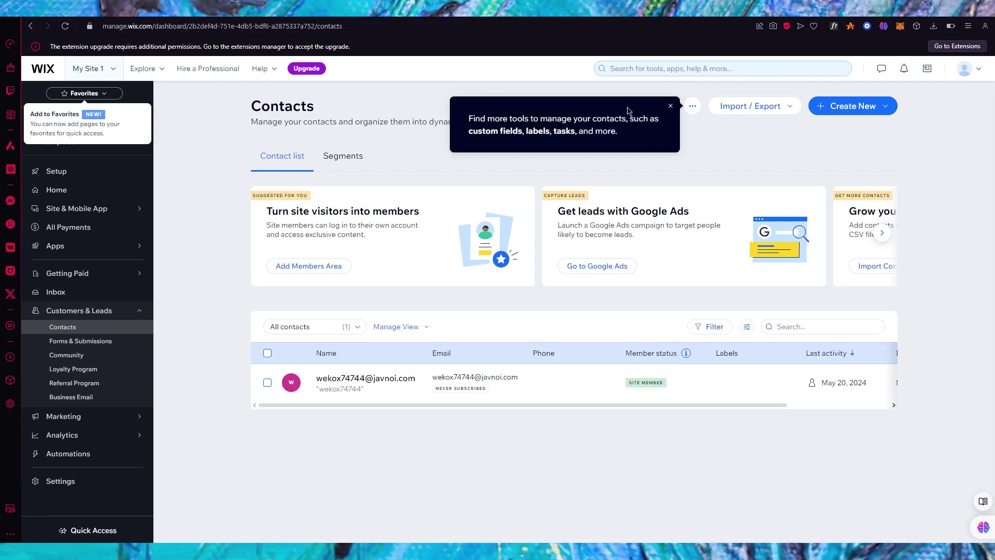
pyautogui.click(670, 107)
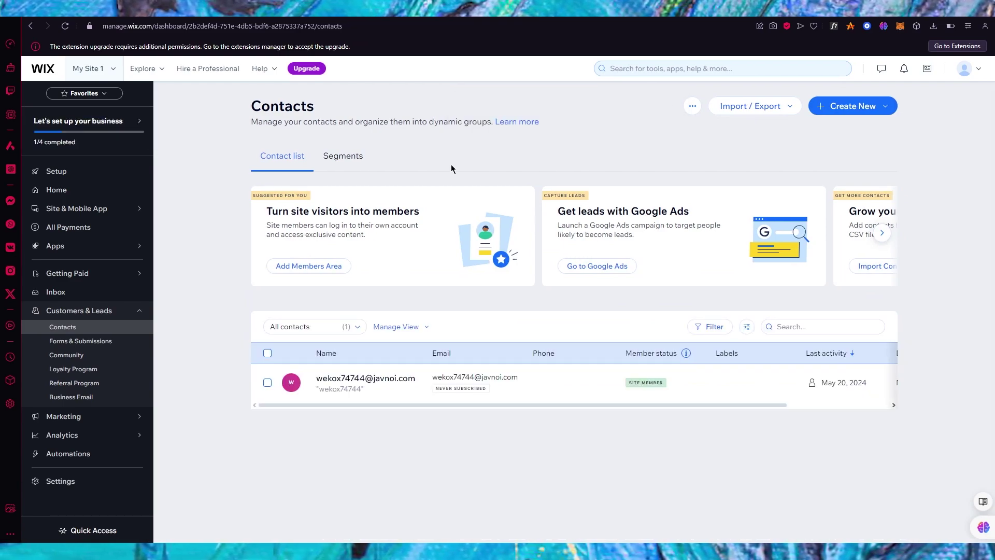
pyautogui.click(882, 233)
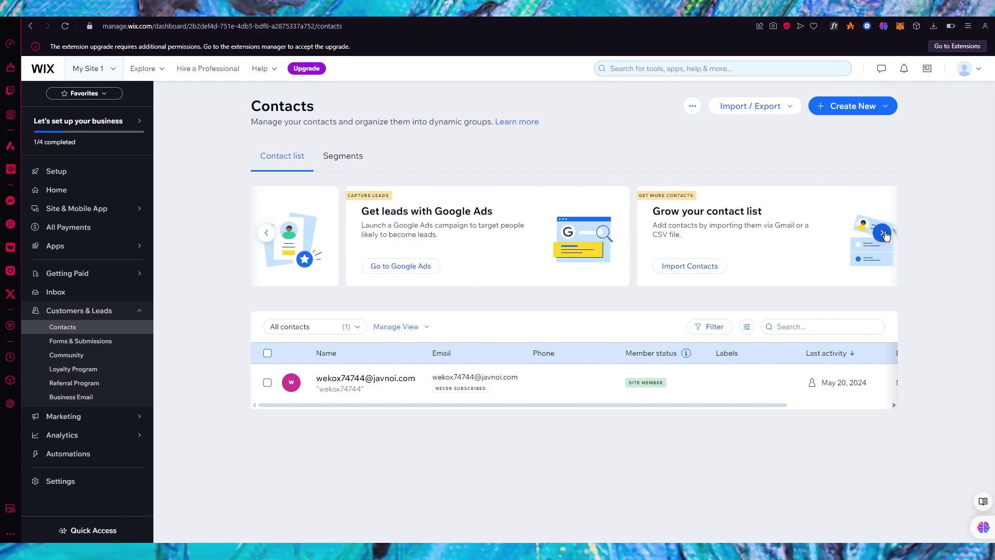
pyautogui.click(862, 106)
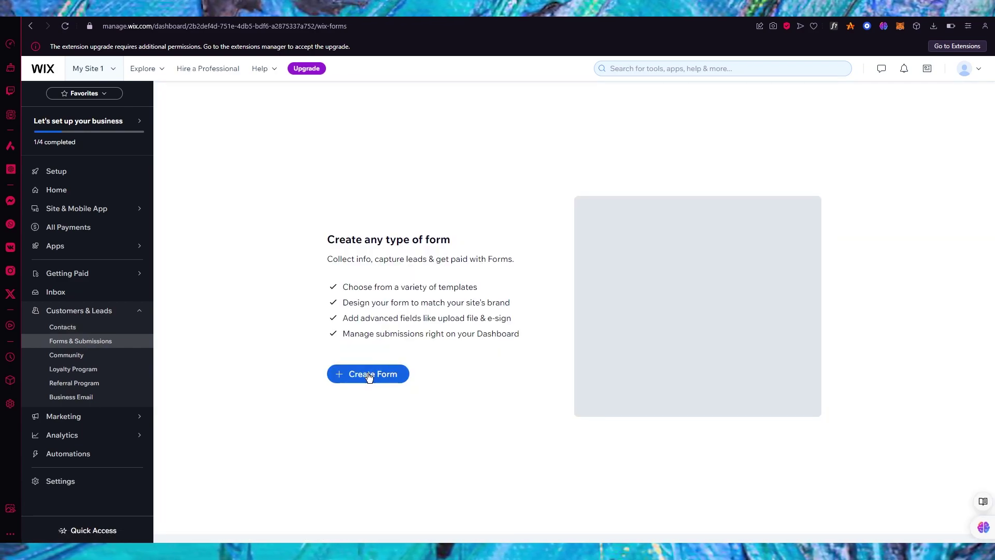
# - Create a new standalone form to reach the form template gallery
pyautogui.click(369, 375)
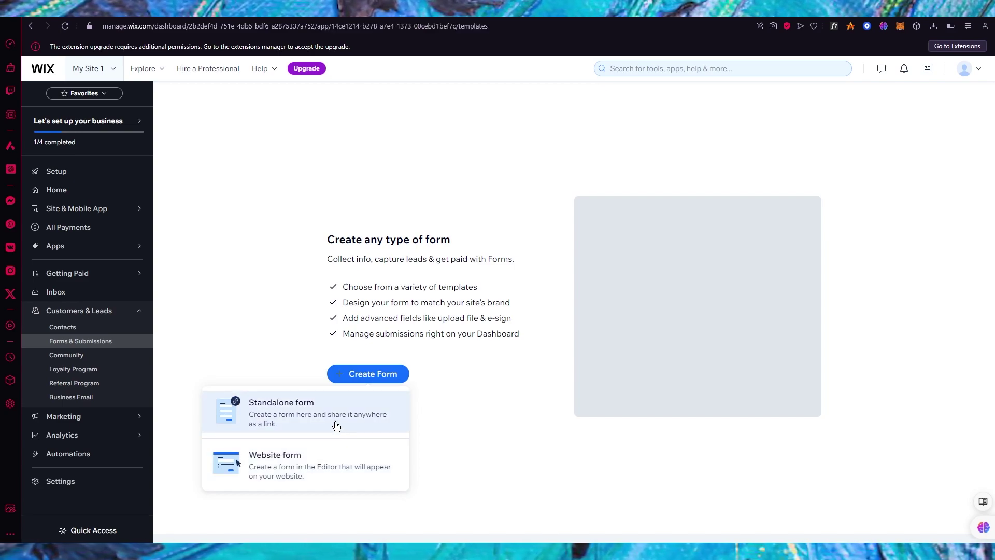
pyautogui.click(336, 425)
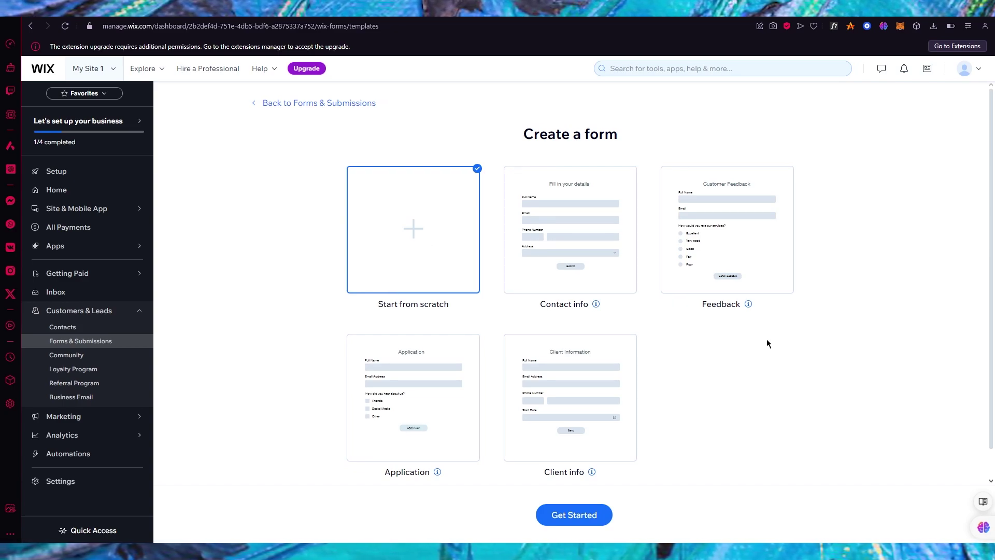
# - Pick the Contact info template and start building the form from it
pyautogui.scroll(-1, 766, 342)
pyautogui.scroll(1, 768, 343)
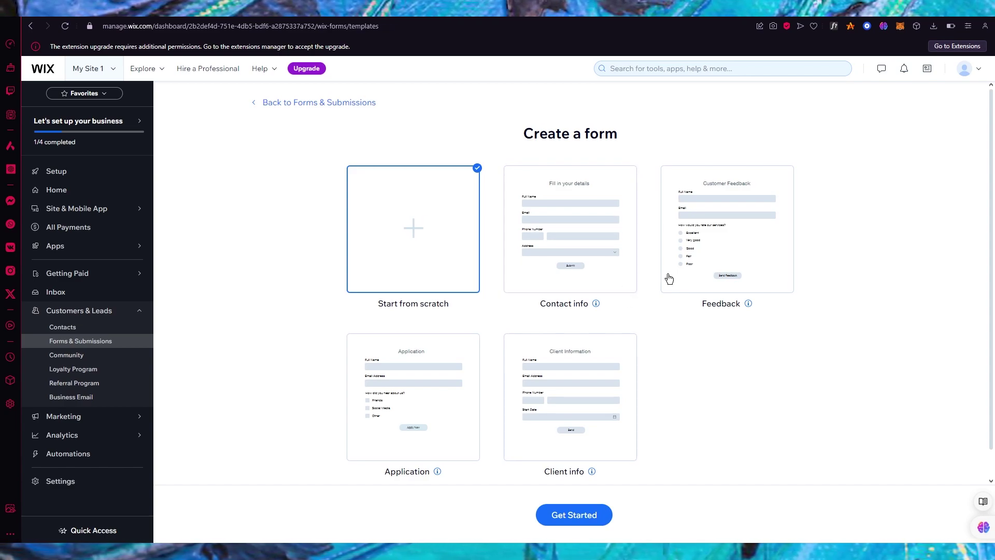
pyautogui.click(606, 274)
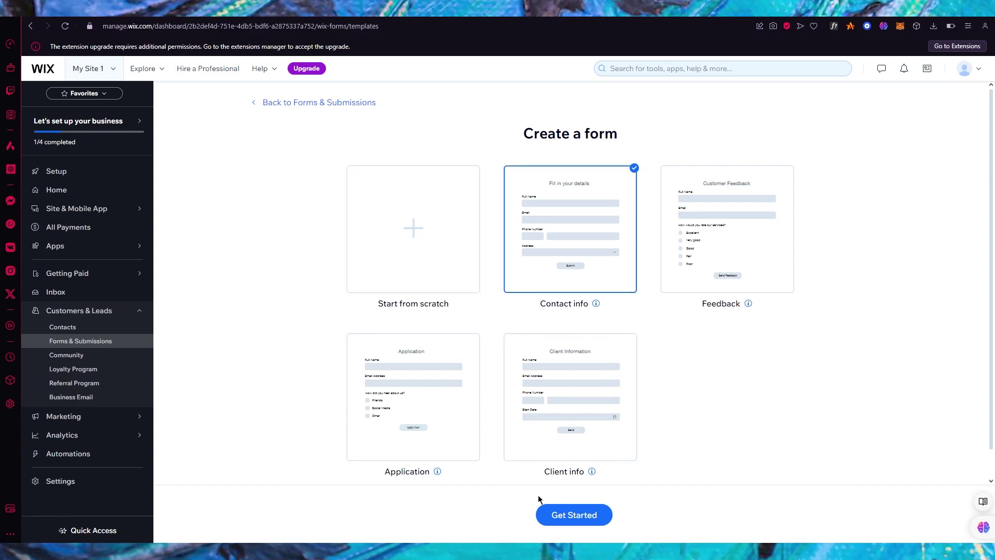
pyautogui.click(555, 514)
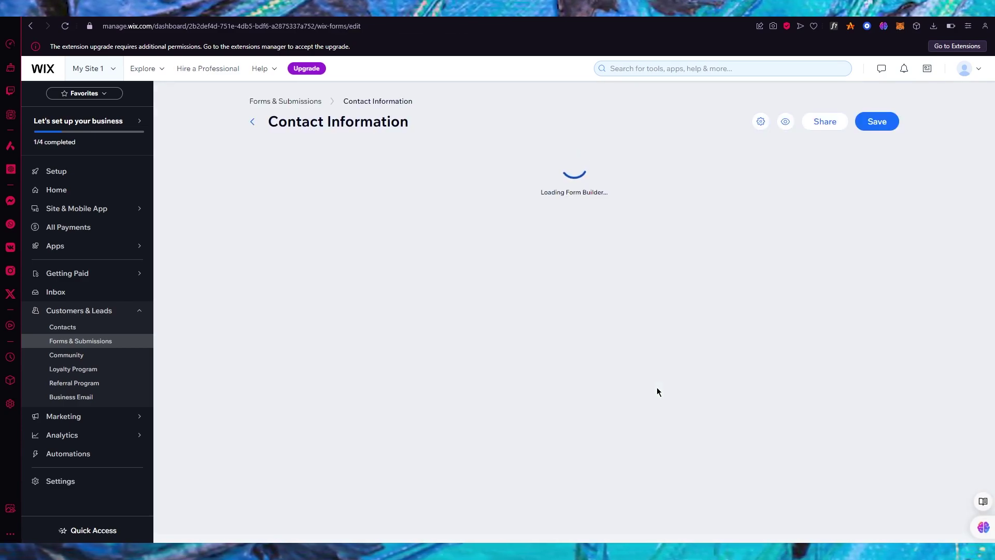
# - Keep the form title and rewrite the description's ending to 'the correct details.'
pyautogui.scroll(-2, 338, 160)
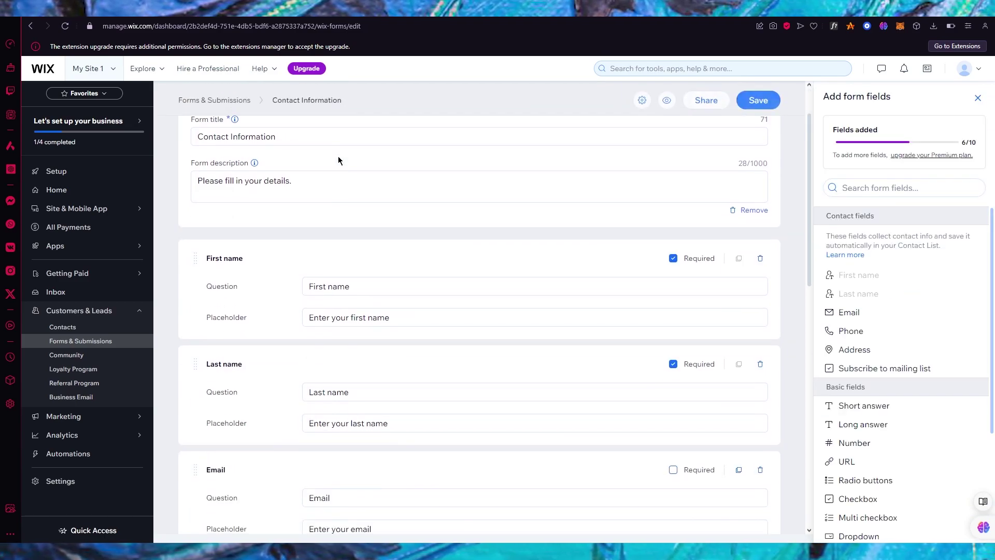
pyautogui.scroll(1, 315, 189)
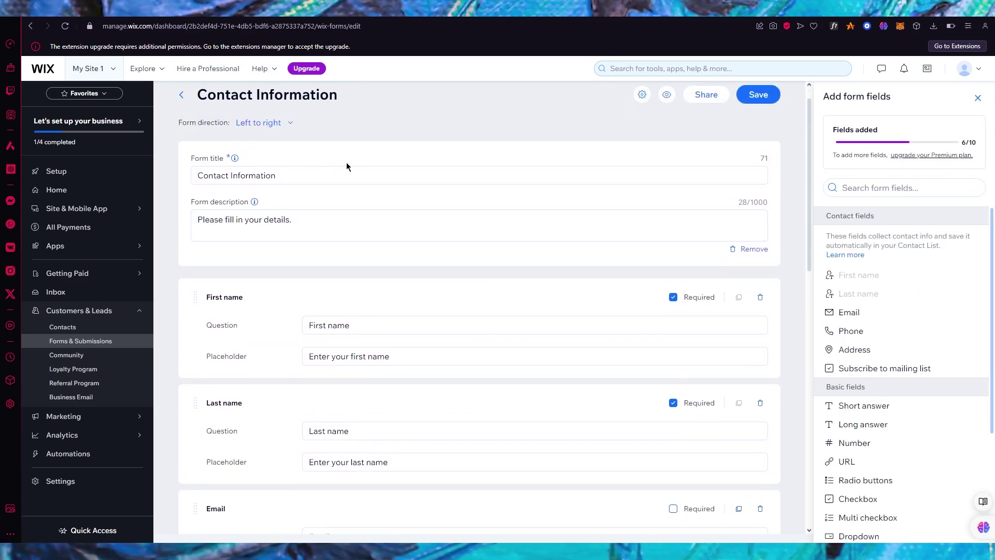
pyautogui.tripleClick(308, 176)
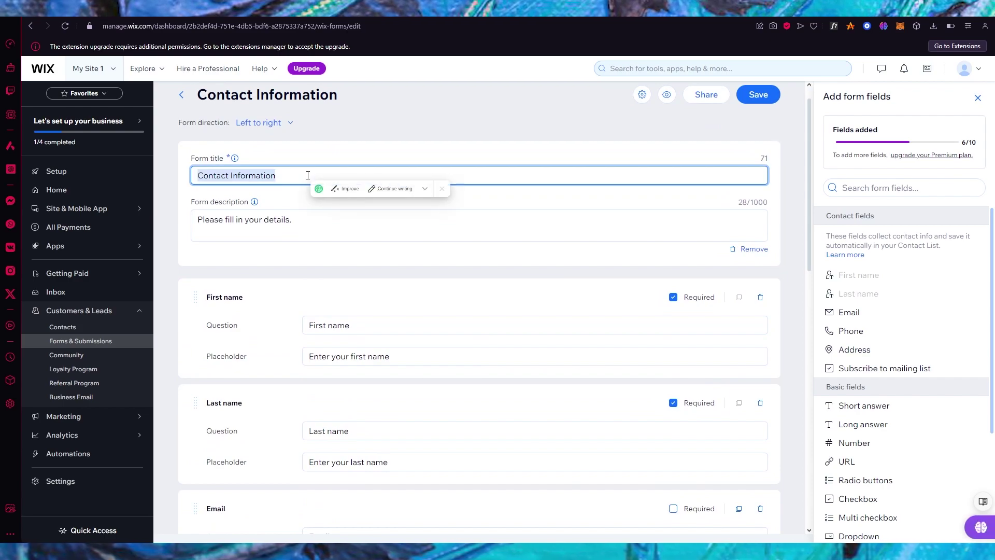
pyautogui.click(514, 155)
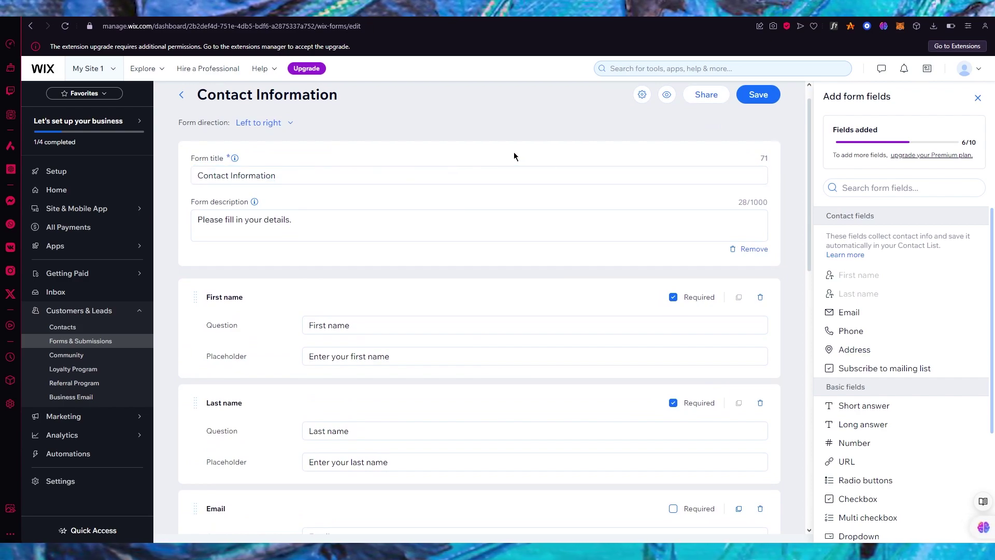
pyautogui.scroll(-1, 514, 151)
pyautogui.click(354, 148)
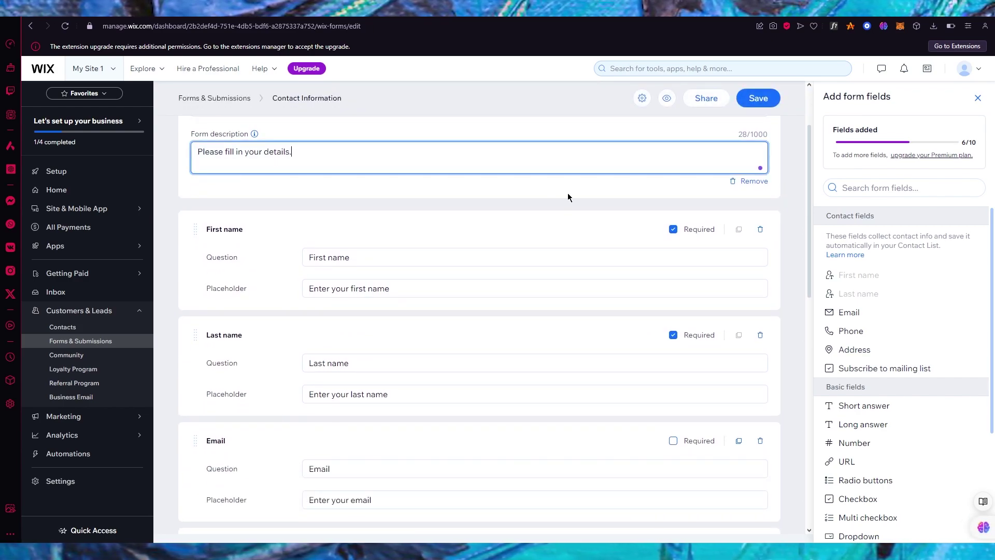
pyautogui.scroll(2, 401, 167)
pyautogui.moveTo(309, 253); pyautogui.dragTo(262, 249)
pyautogui.press('BackSpace')
pyautogui.press('BackSpace')
pyautogui.press('BackSpace')
pyautogui.press('BackSpace')
pyautogui.press('BackSpace')
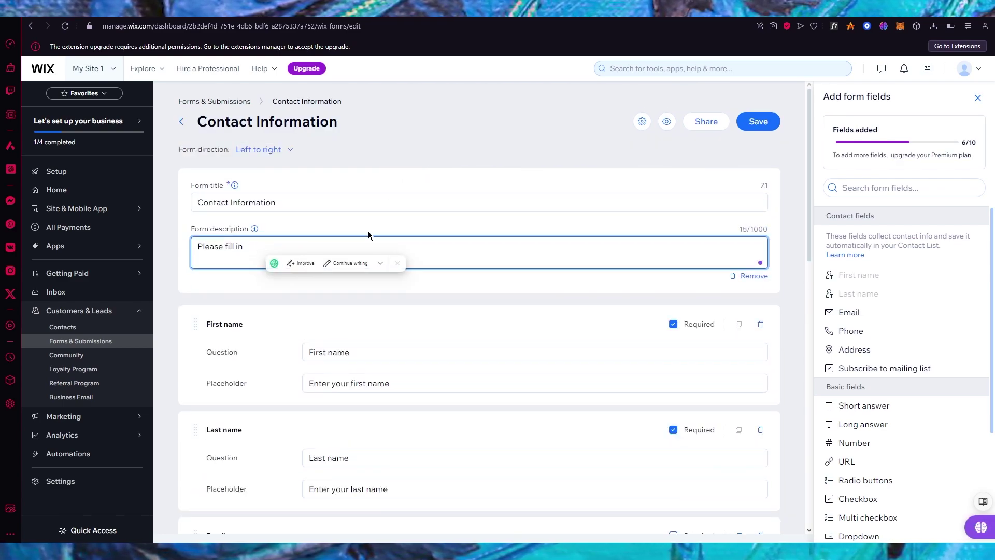
pyautogui.write('the c')
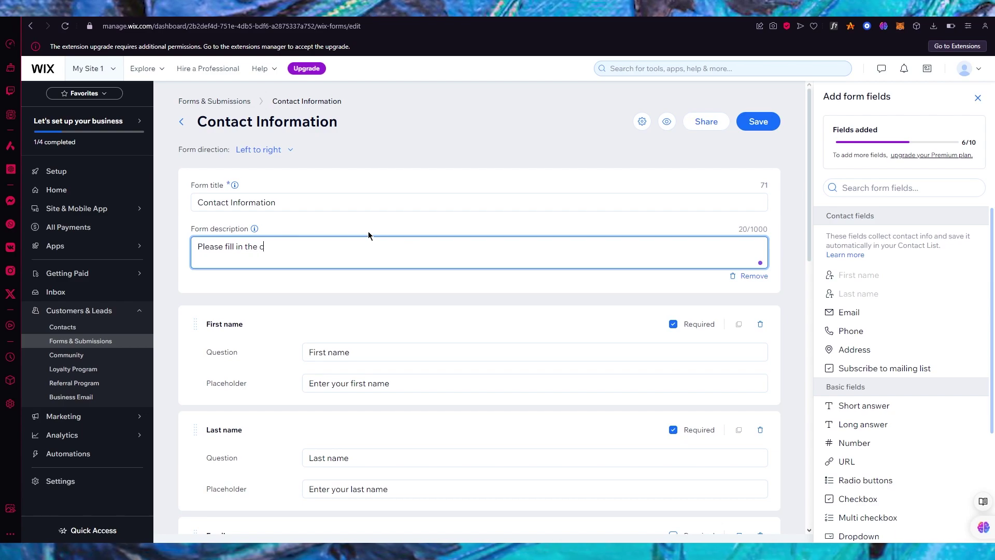
pyautogui.write('orrect de')
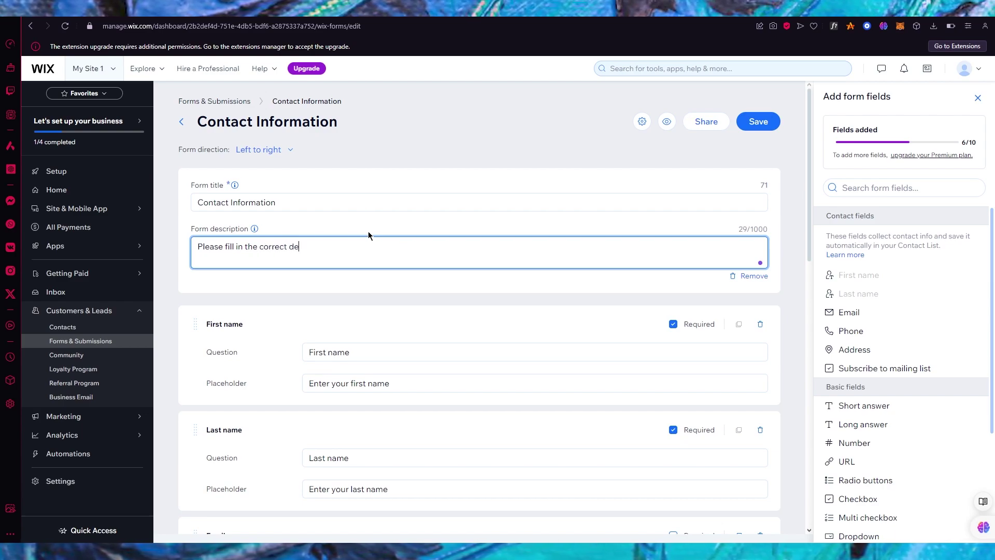
pyautogui.write('tails')
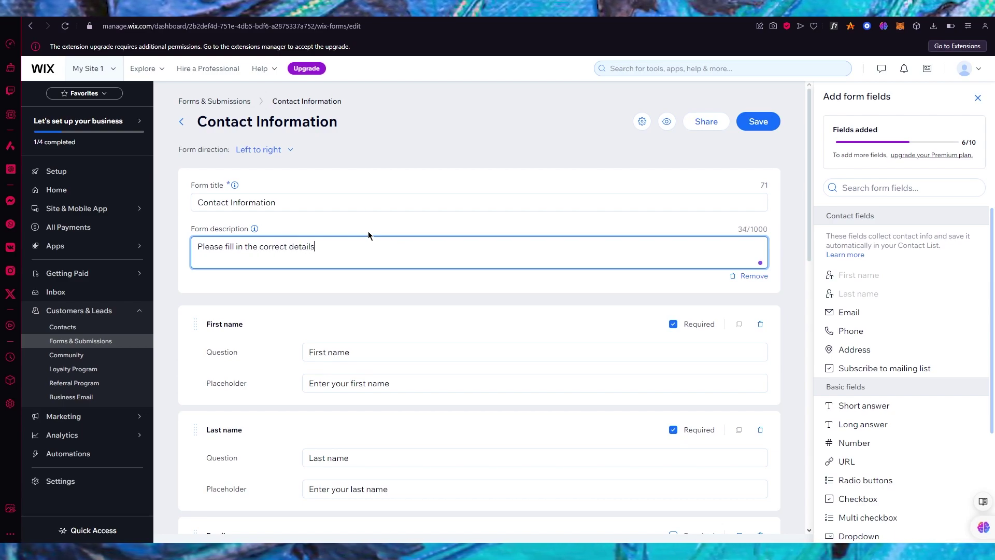
pyautogui.write('.')
pyautogui.scroll(-3, 368, 234)
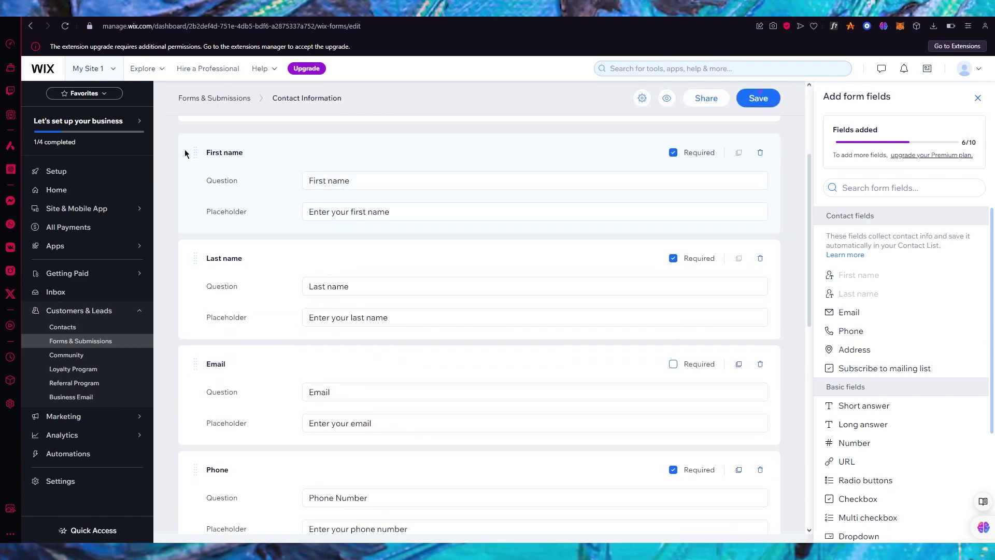
pyautogui.scroll(-3, 204, 272)
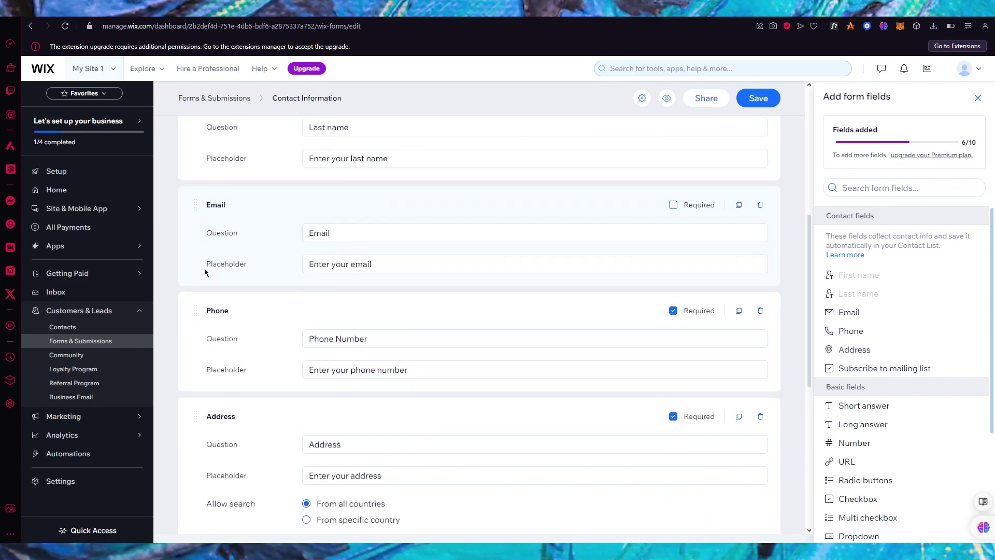
pyautogui.scroll(6, 204, 269)
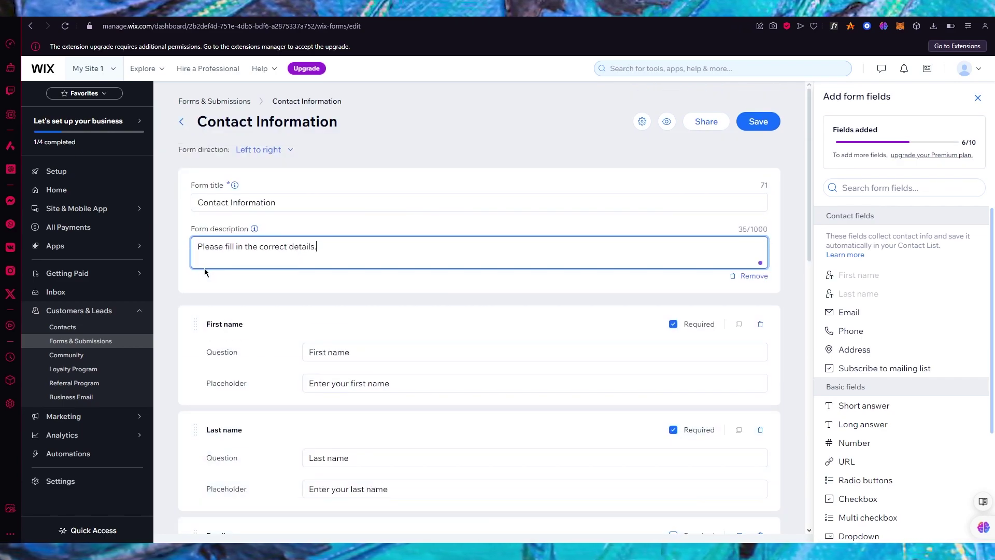
# - Add a 'Number of Items' Number field and move it between Phone and Address
pyautogui.scroll(-2, 911, 350)
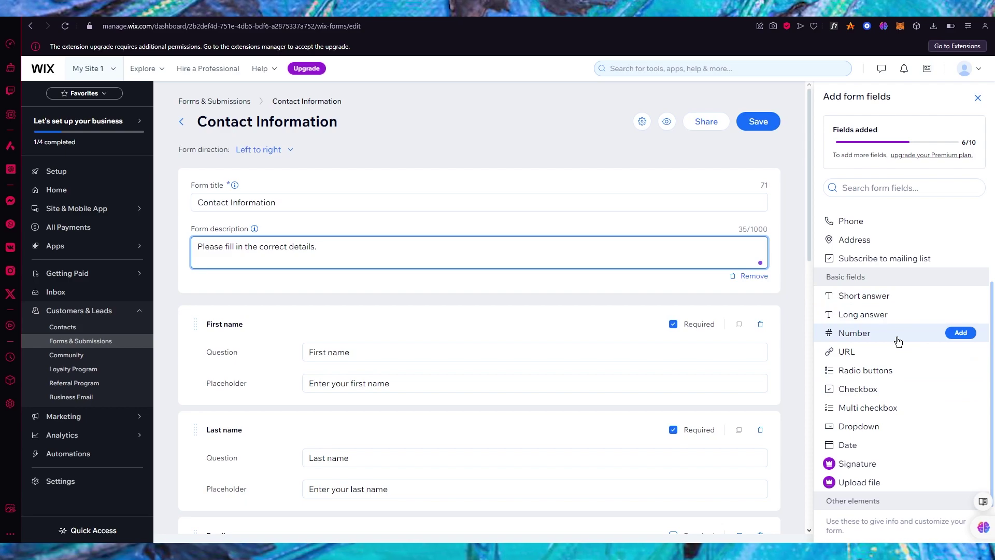
pyautogui.click(960, 334)
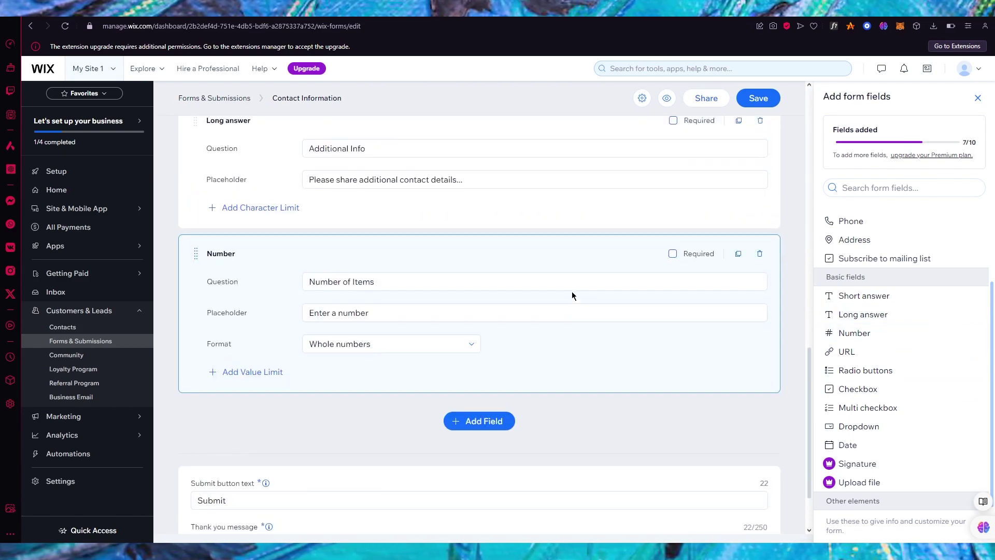
pyautogui.moveTo(196, 324); pyautogui.dragTo(215, 229)
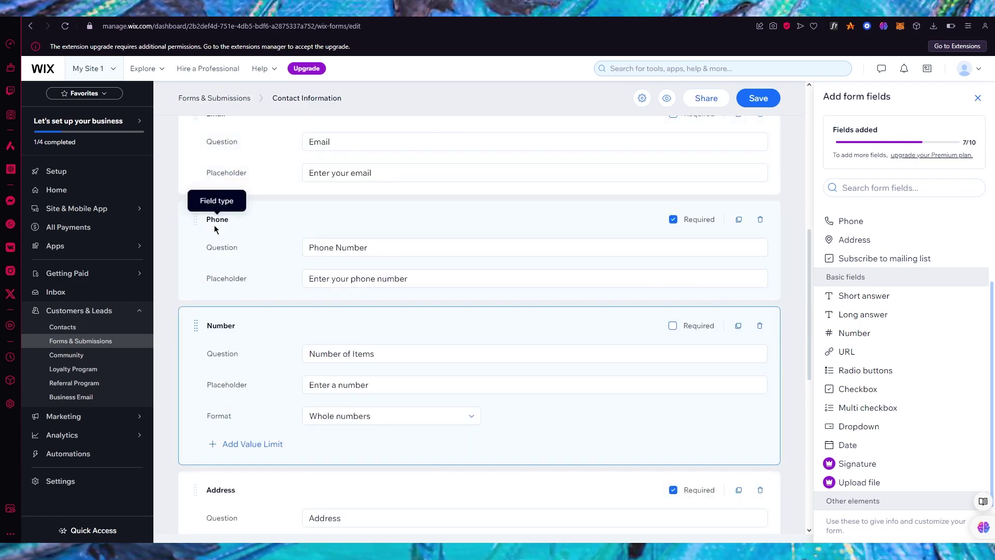
pyautogui.scroll(4, 215, 229)
pyautogui.scroll(-4, 215, 229)
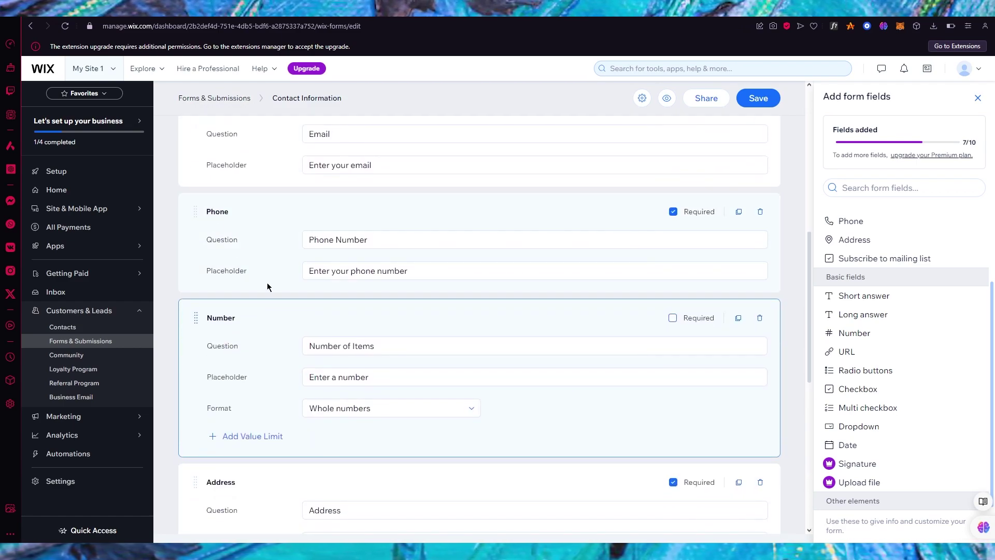
# - Make the Number field ask 'whatis your age?' in whole numbers and mark it Required
pyautogui.moveTo(397, 344); pyautogui.dragTo(277, 328)
pyautogui.write('w')
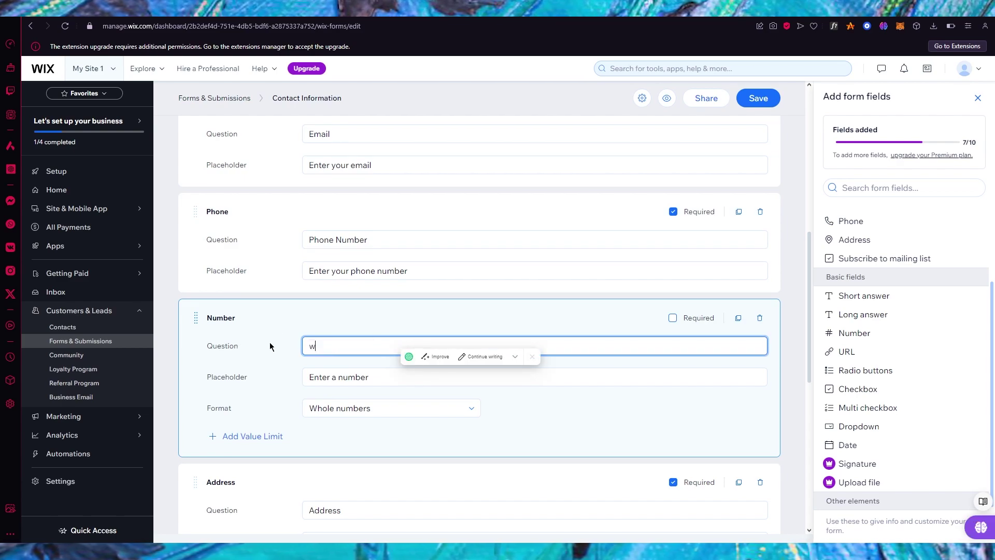
pyautogui.write('hati')
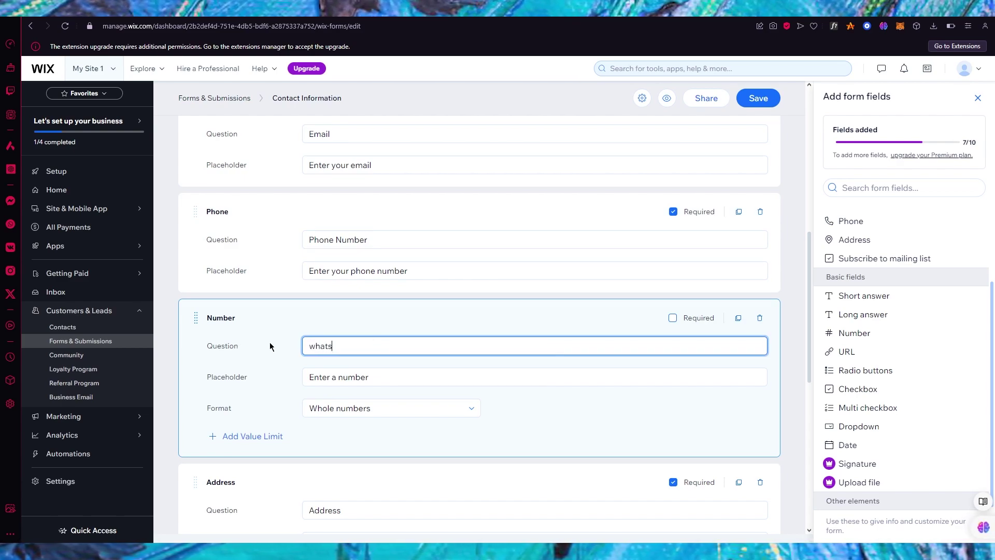
pyautogui.write('s you')
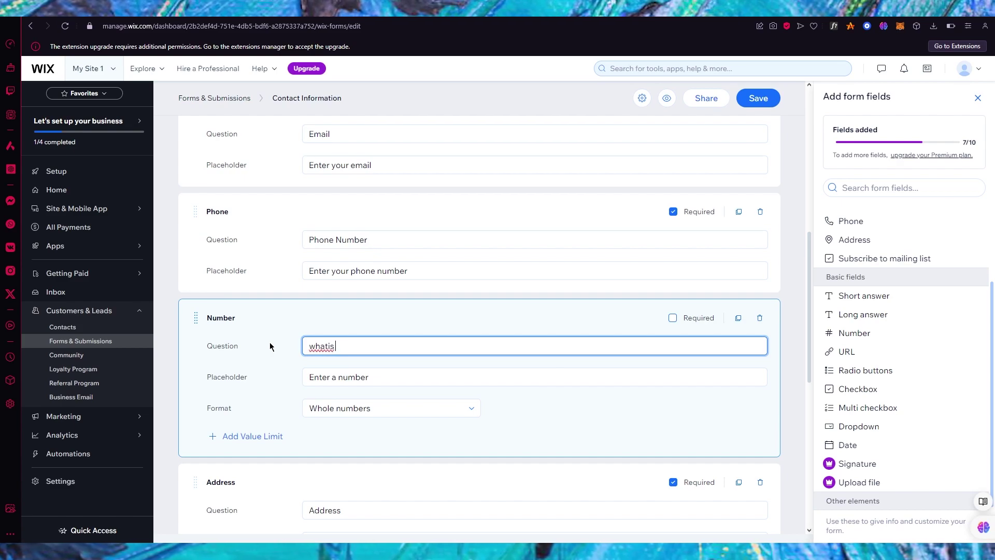
pyautogui.write('r age?')
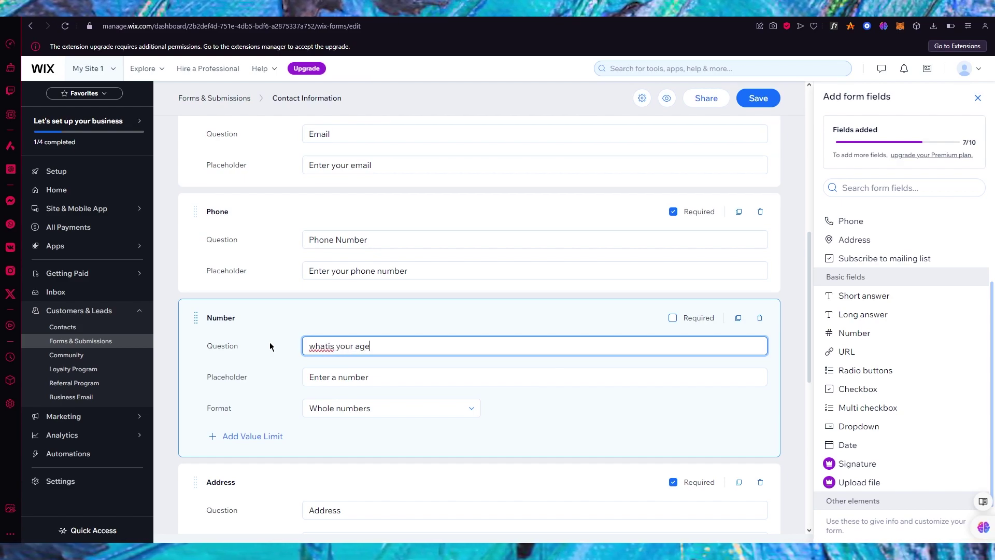
pyautogui.tripleClick(394, 374)
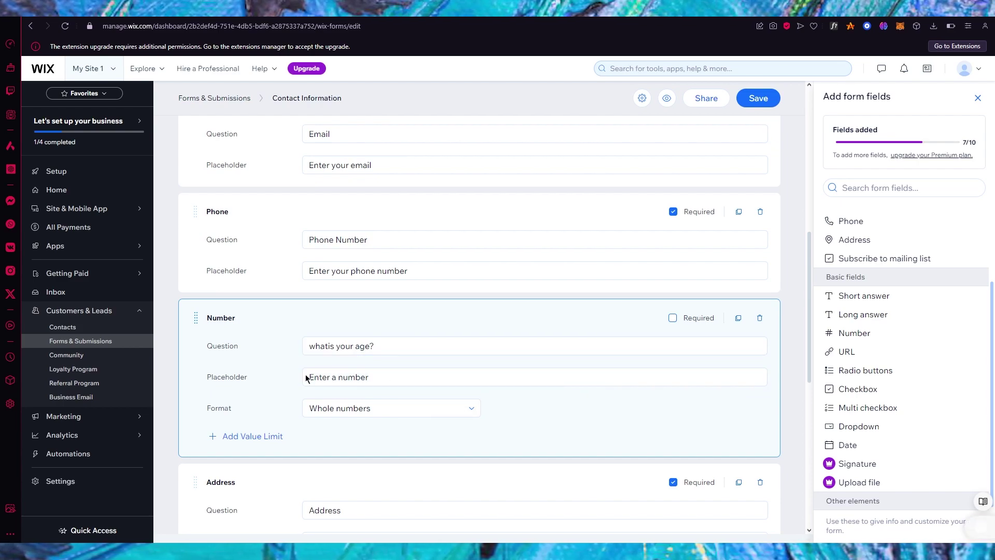
pyautogui.click(380, 409)
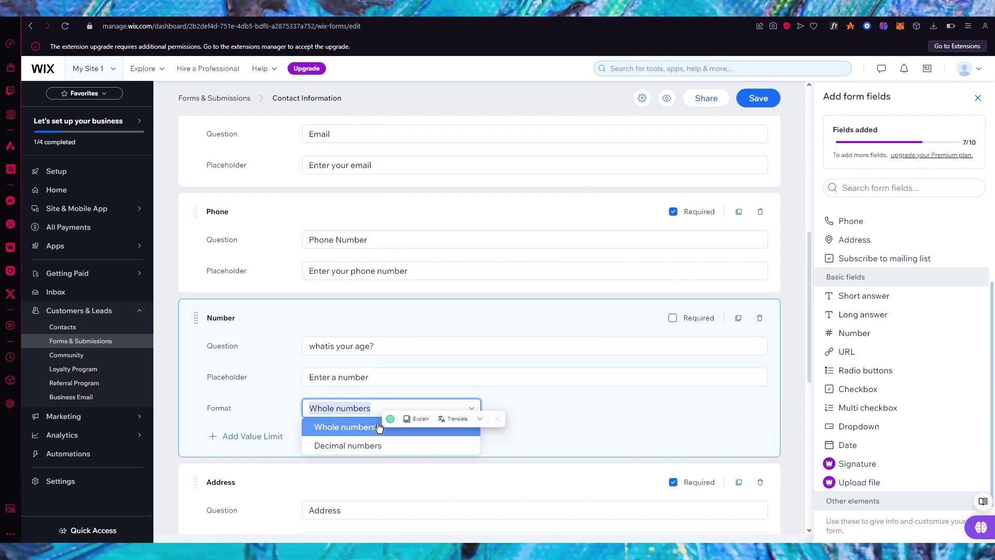
pyautogui.click(382, 405)
pyautogui.scroll(-2, 382, 396)
pyautogui.scroll(-2, 382, 397)
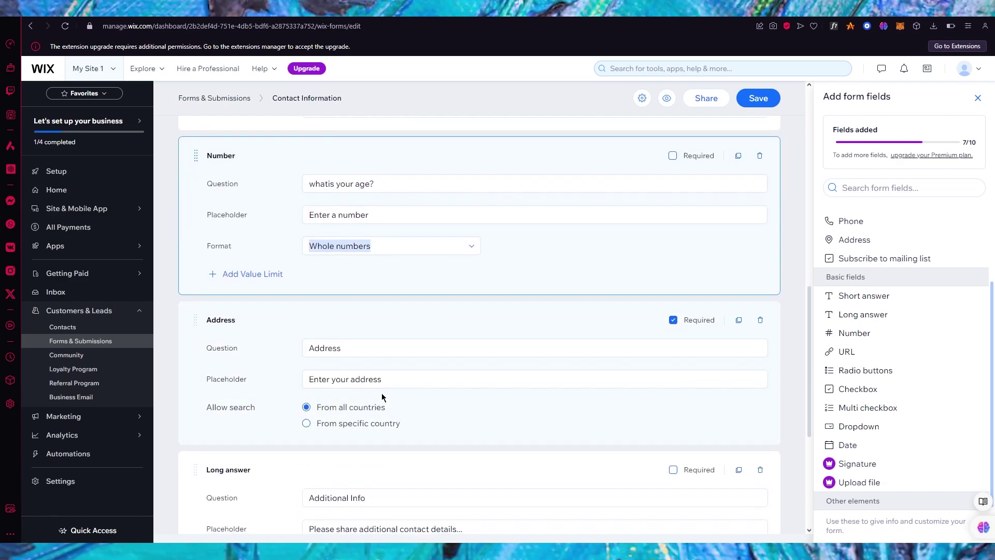
pyautogui.click(673, 156)
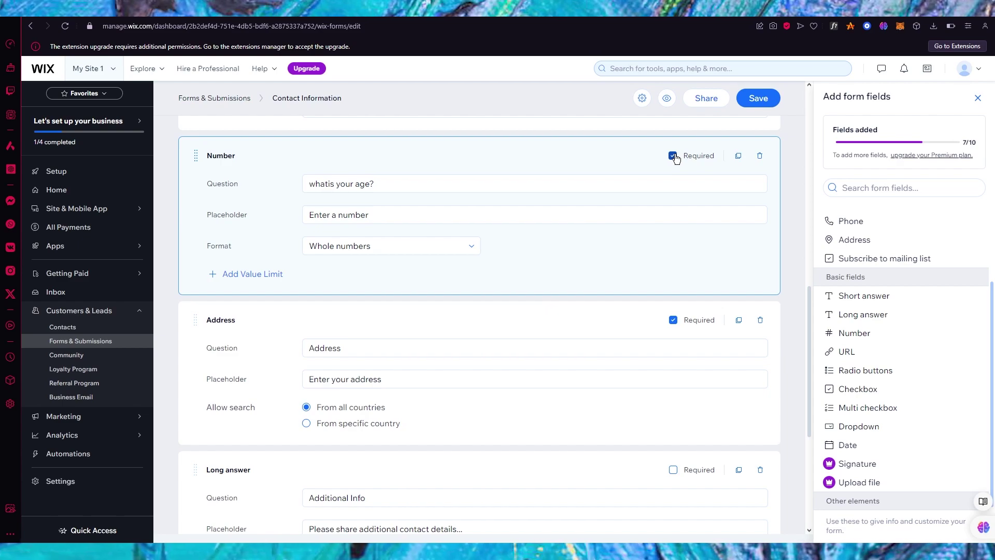
pyautogui.scroll(1, 677, 153)
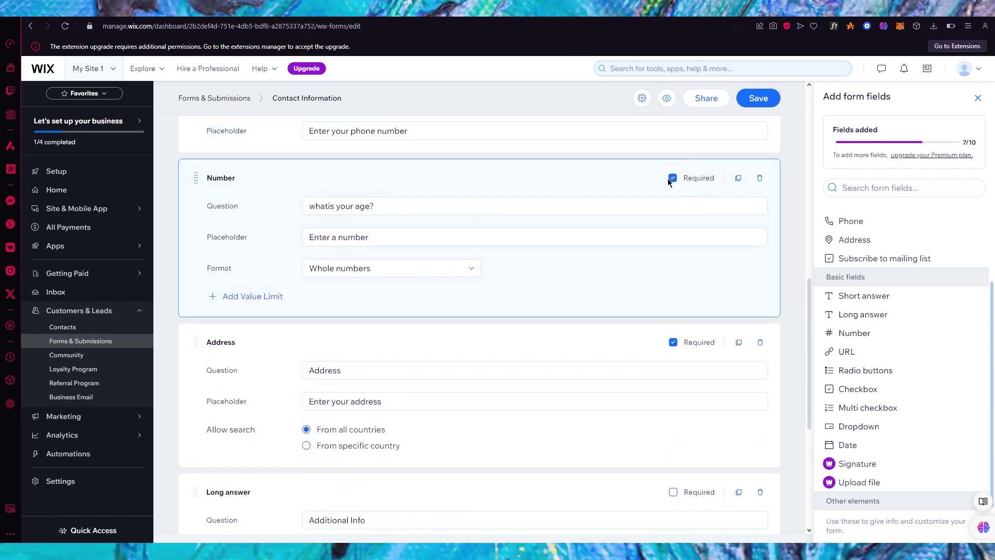
pyautogui.scroll(-3, 672, 182)
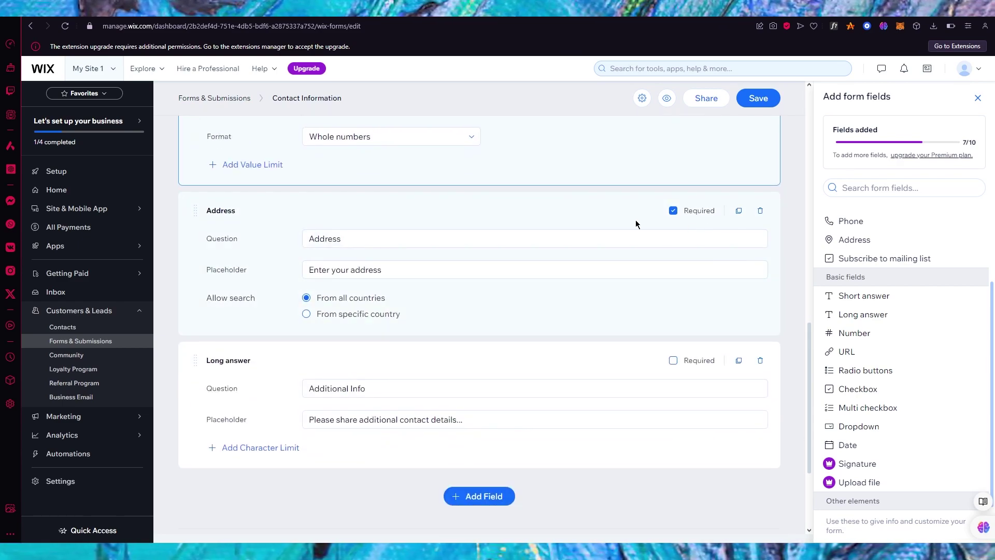
pyautogui.scroll(-3, 541, 334)
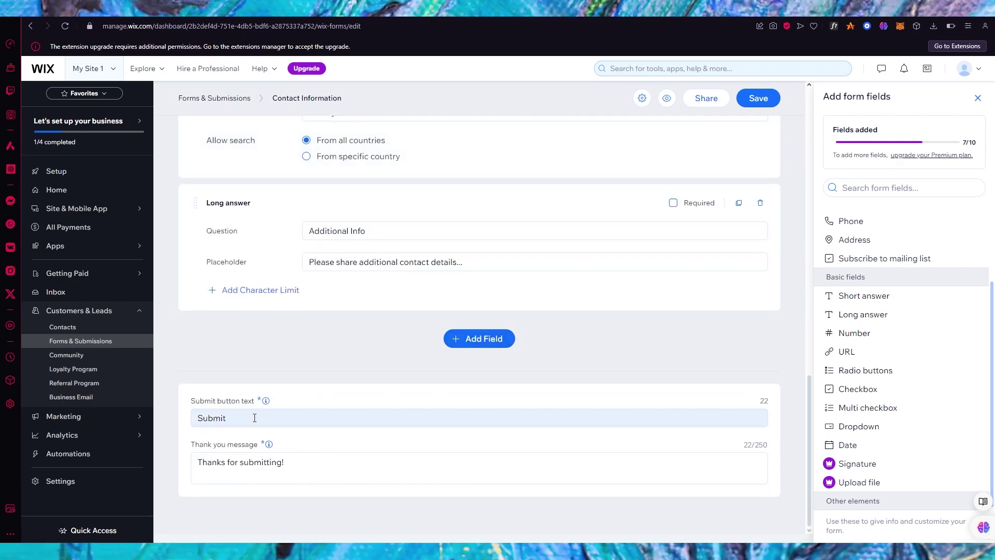
# - Change the submit button text from Submit to Done and save the form
pyautogui.moveTo(255, 418); pyautogui.dragTo(162, 424)
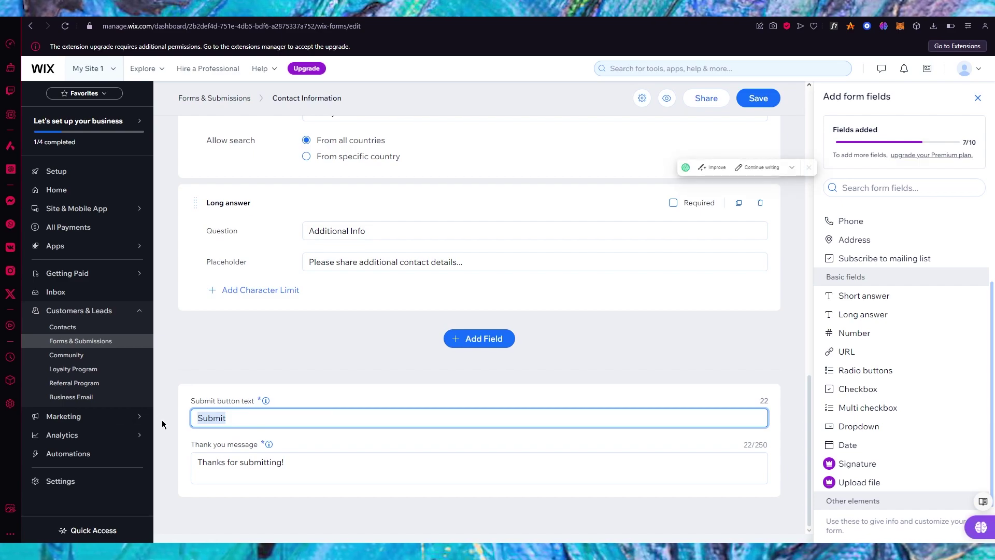
pyautogui.write('Done')
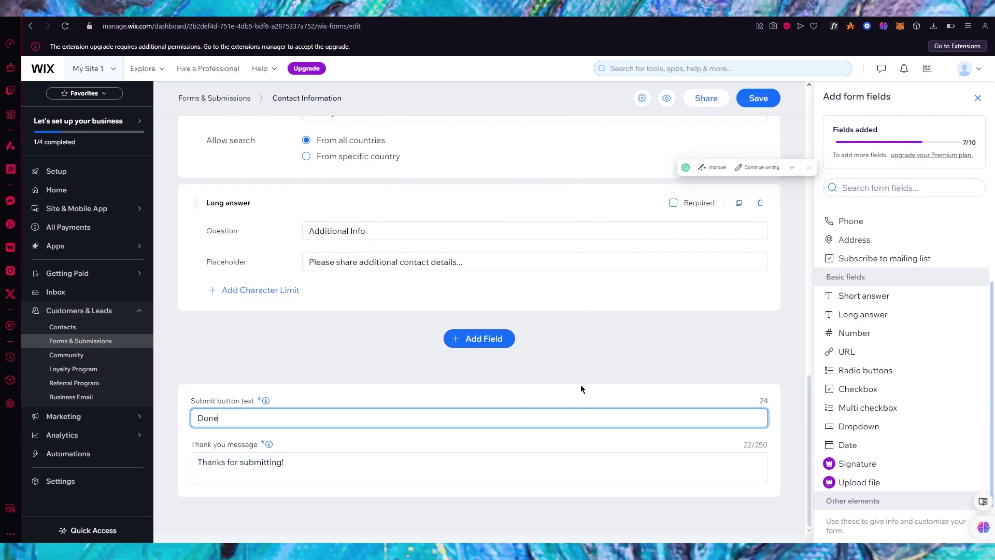
pyautogui.scroll(15, 582, 386)
pyautogui.click(749, 122)
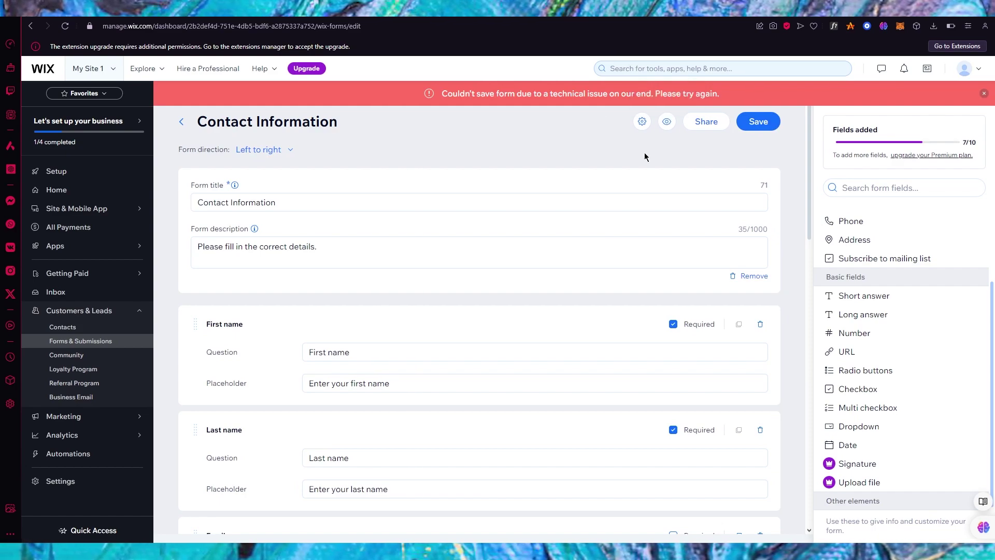
# - Retry saving the Contact Information form with Ctrl+S, then save and open its live preview
pyautogui.hotkey('ctrl', 's')
pyautogui.scroll(-7, 589, 147)
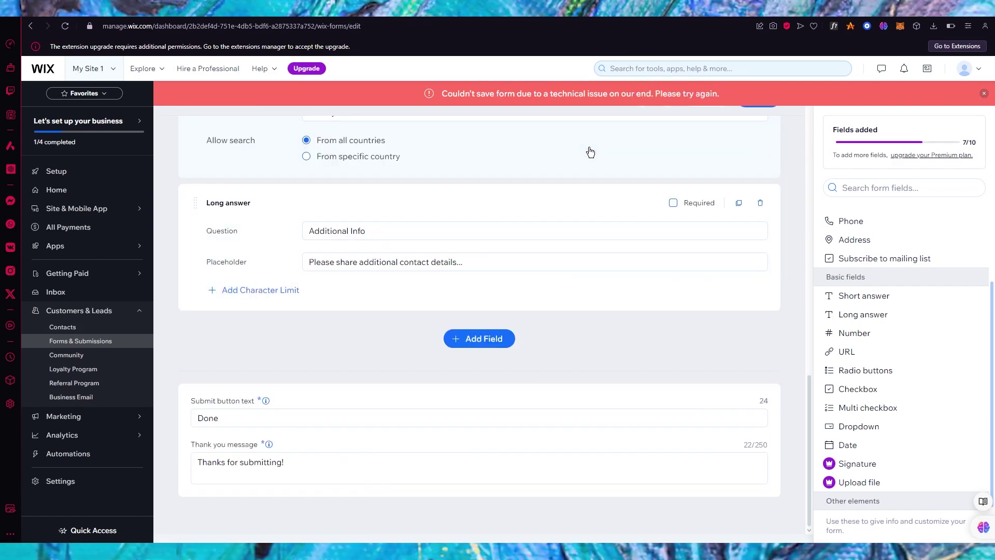
pyautogui.scroll(18, 589, 147)
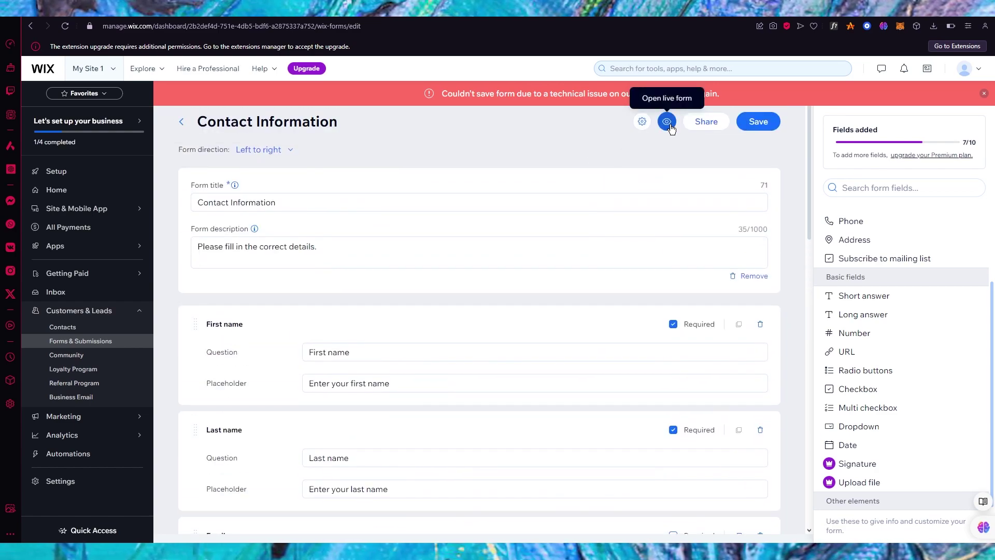
pyautogui.click(667, 122)
pyautogui.click(588, 332)
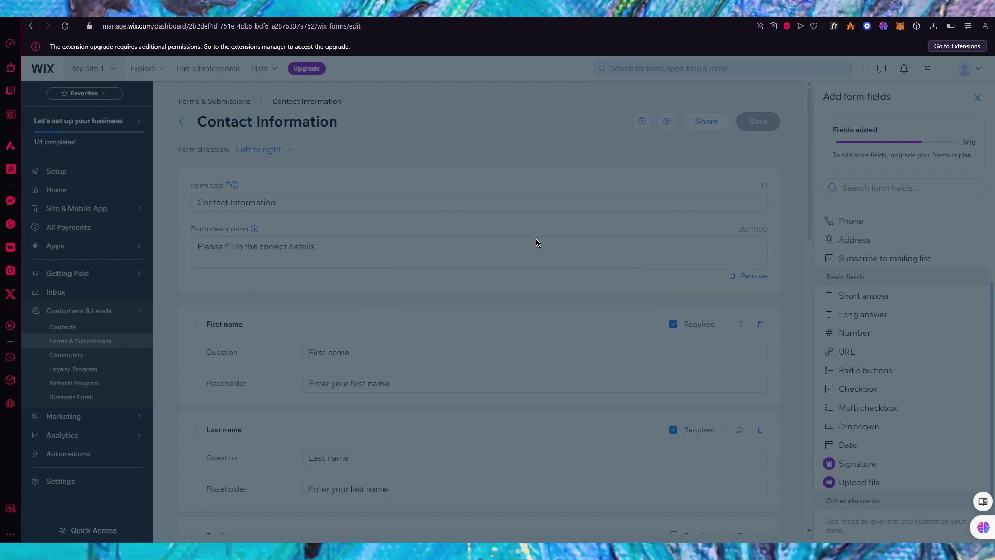
pyautogui.scroll(-15, 528, 179)
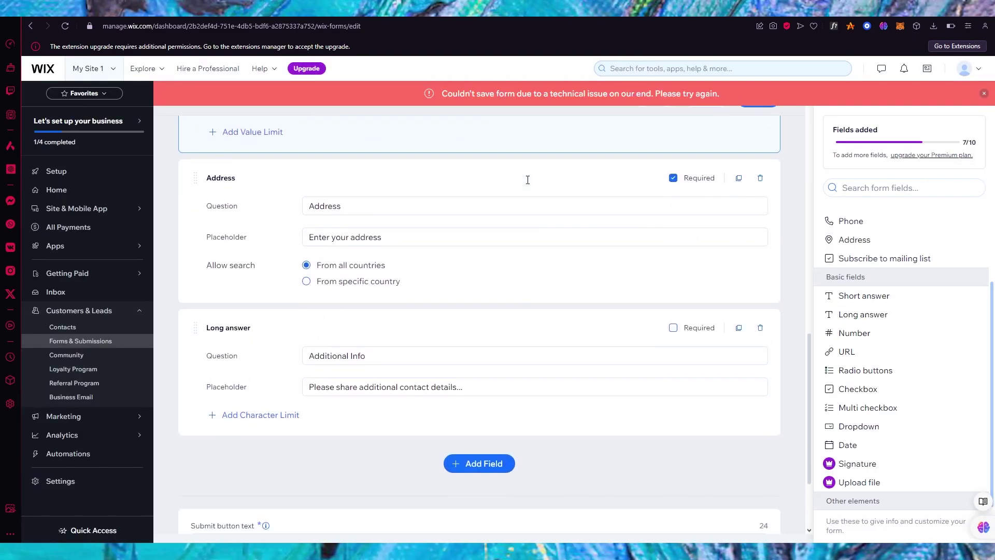
pyautogui.scroll(15, 528, 179)
pyautogui.scroll(-15, 528, 179)
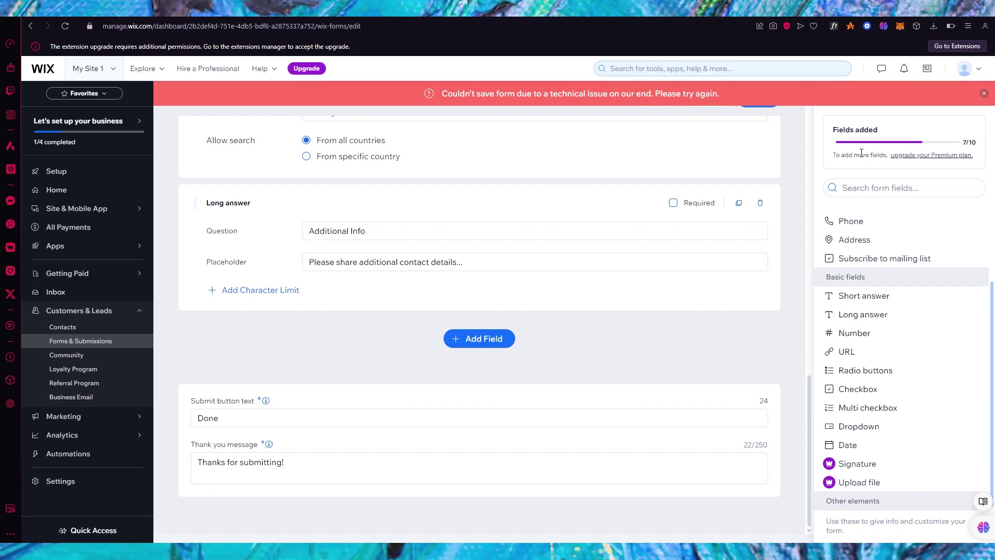
pyautogui.scroll(15, 568, 279)
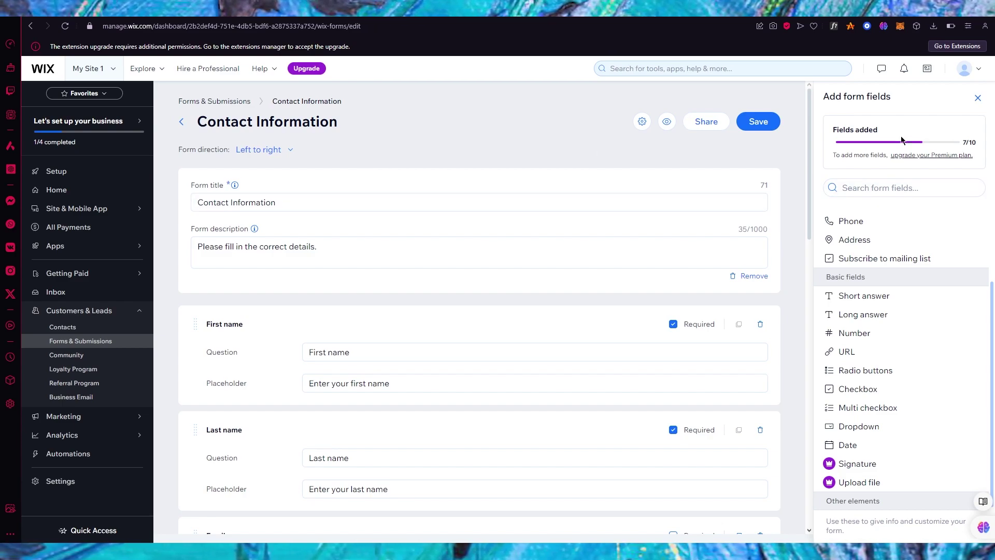
# - Discard the form's unsaved changes and return to the Forms & Submissions overview
pyautogui.click(643, 122)
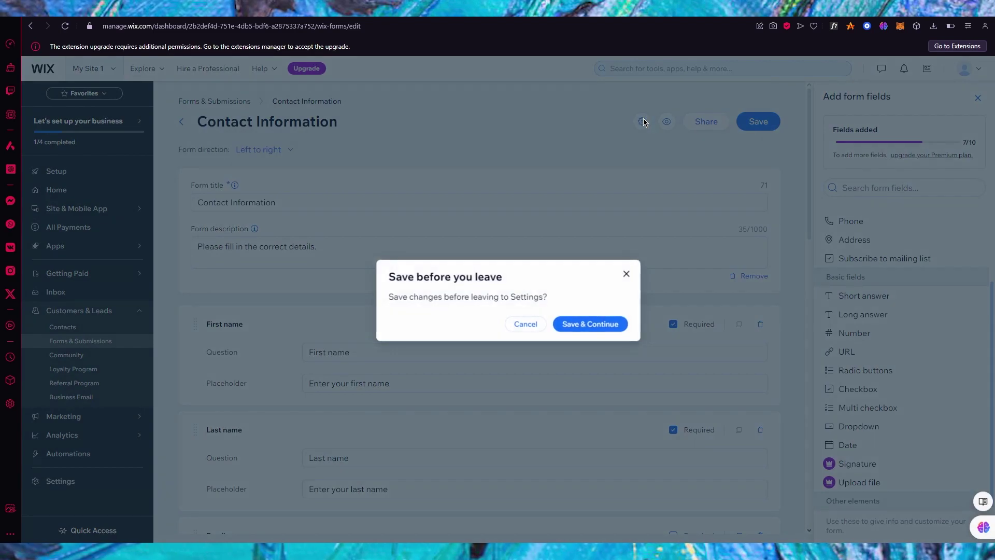
pyautogui.click(525, 324)
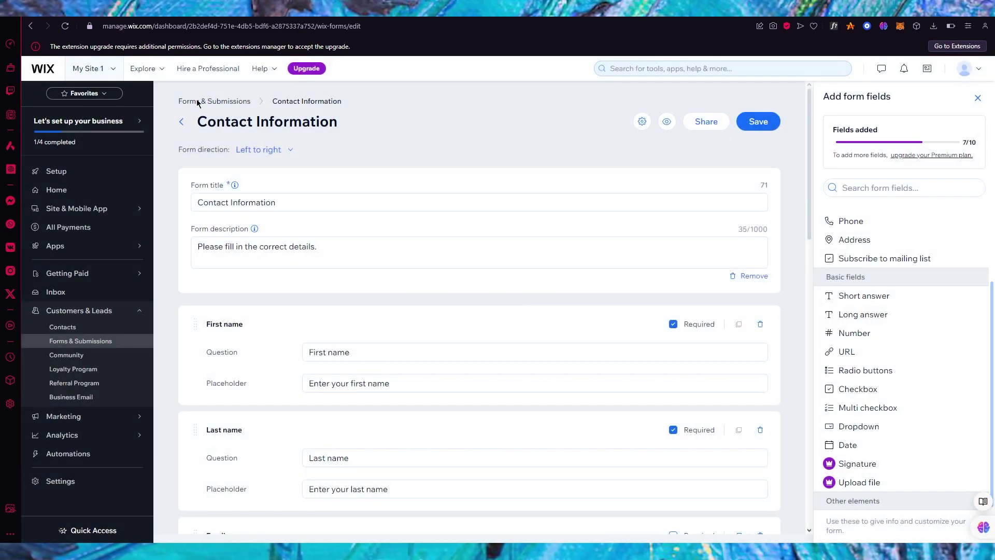
pyautogui.click(181, 121)
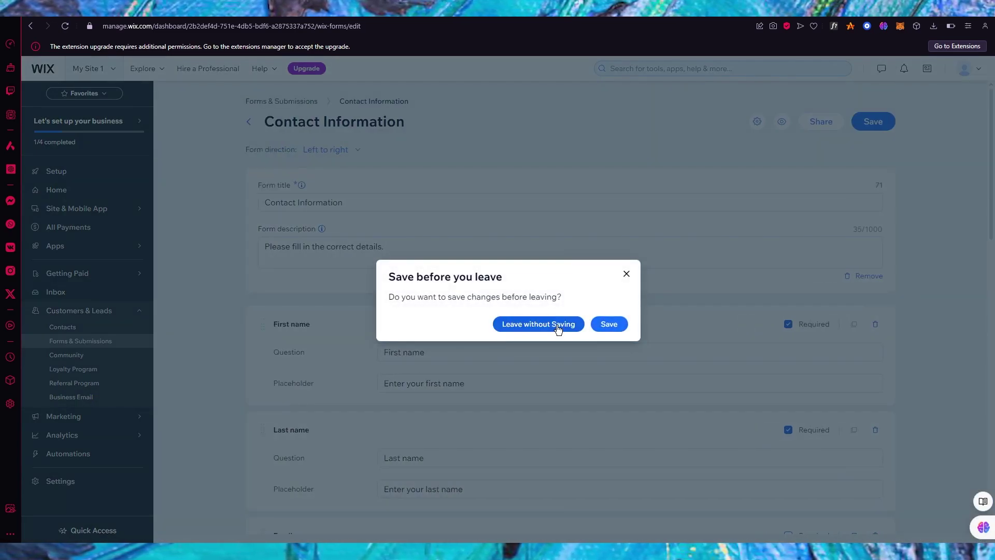
pyautogui.click(558, 325)
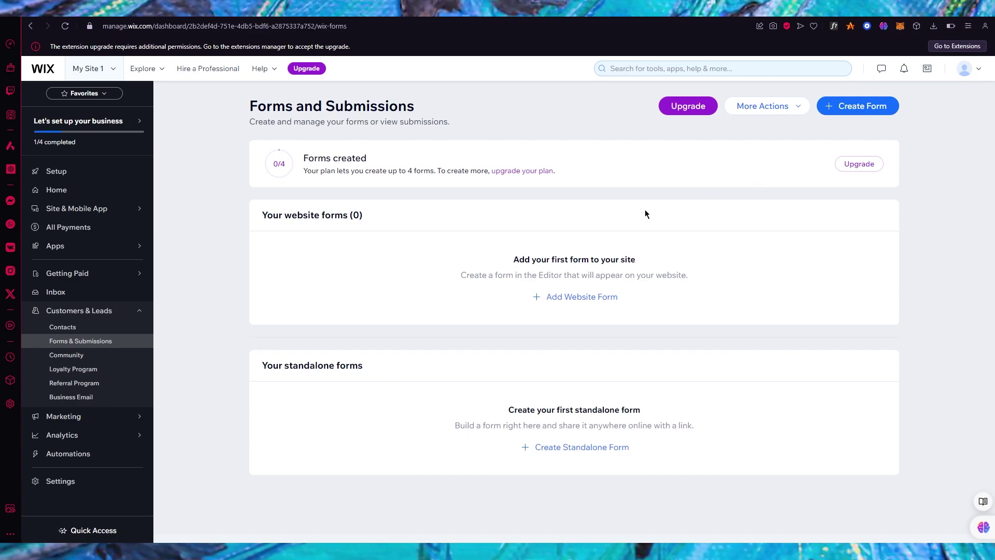
# - Go from the 404 page to the templates gallery and start editing the Restaurant template
pyautogui.click(581, 298)
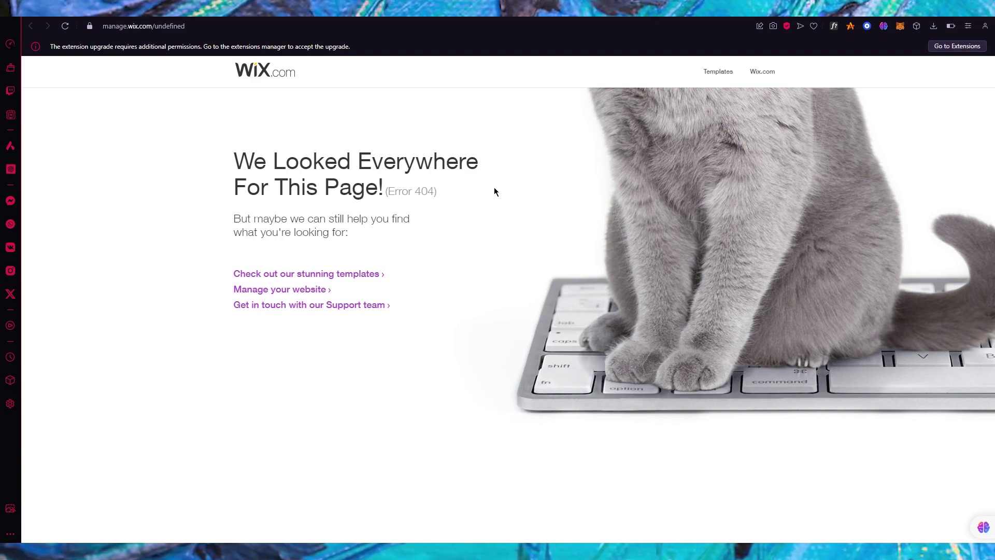
pyautogui.click(345, 275)
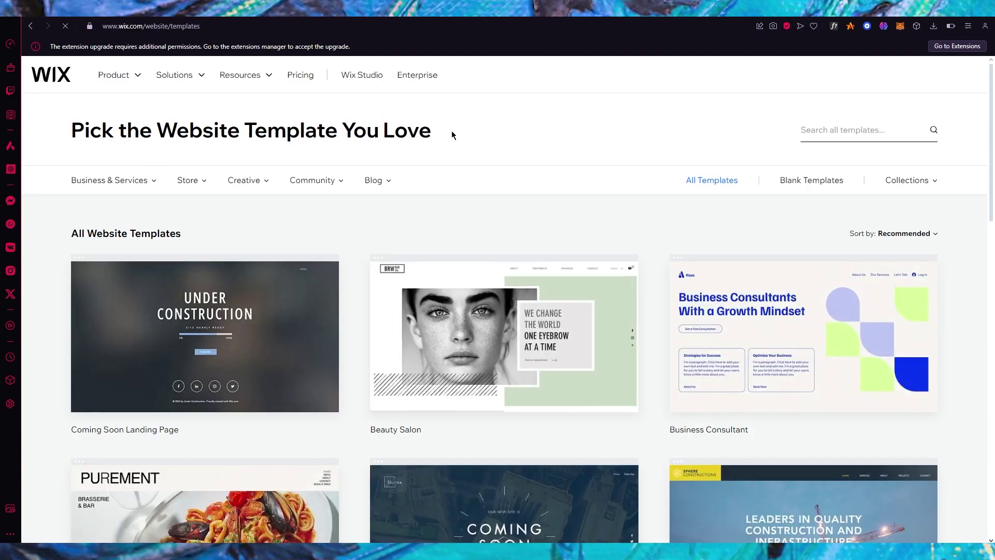
pyautogui.scroll(-2, 440, 196)
pyautogui.moveTo(428, 267)
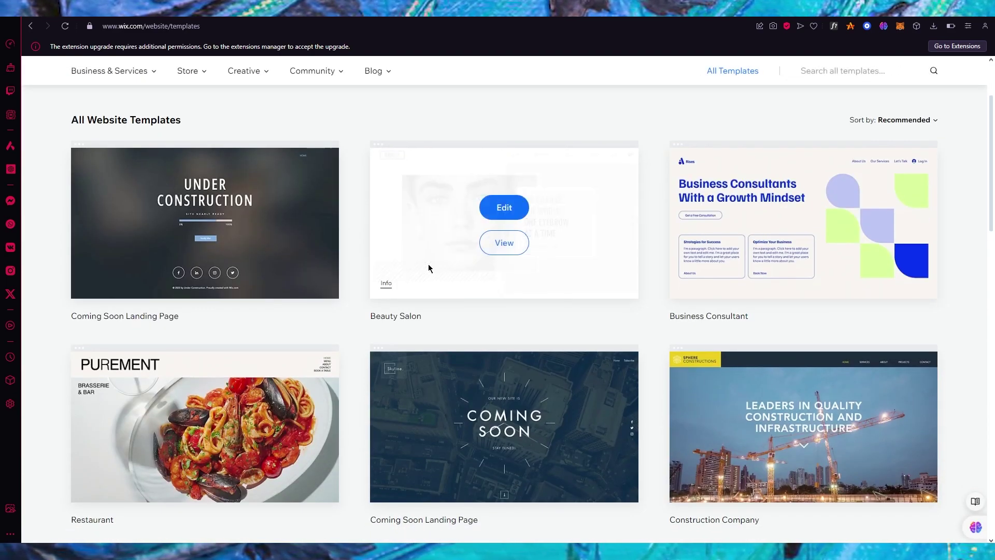
pyautogui.scroll(-2, 428, 268)
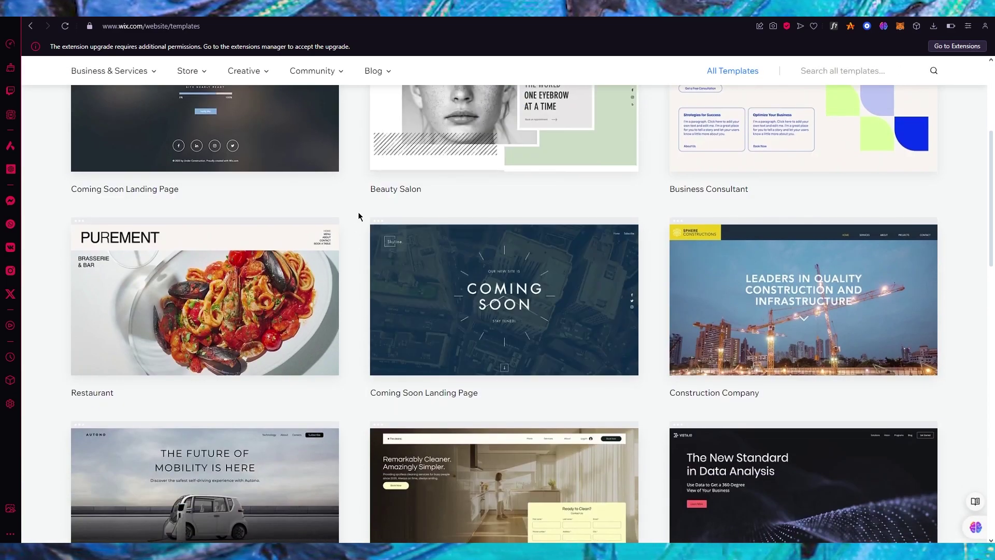
pyautogui.click(205, 284)
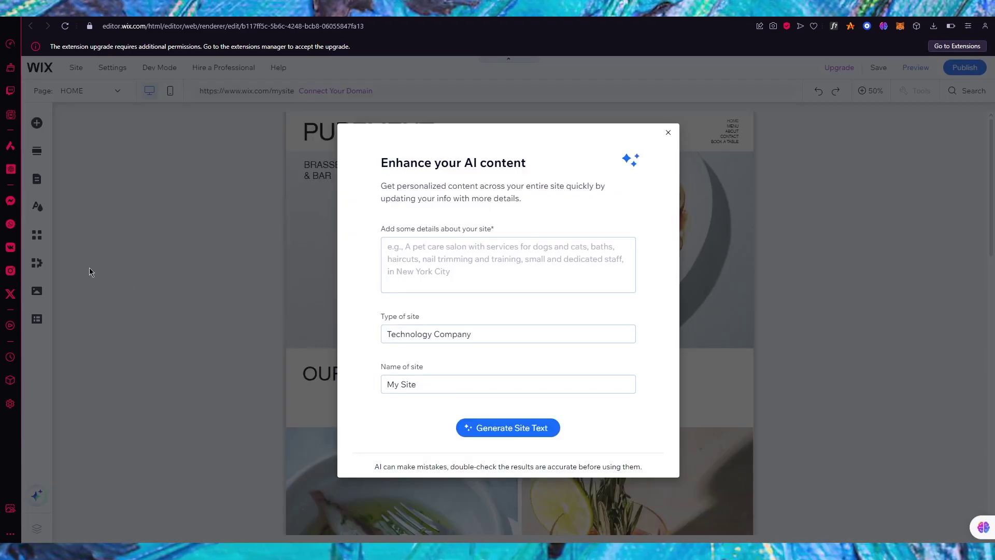
# - Dismiss the AI content prompt and search the App Market for 'forms' to open Wix Forms & Payments
pyautogui.click(668, 133)
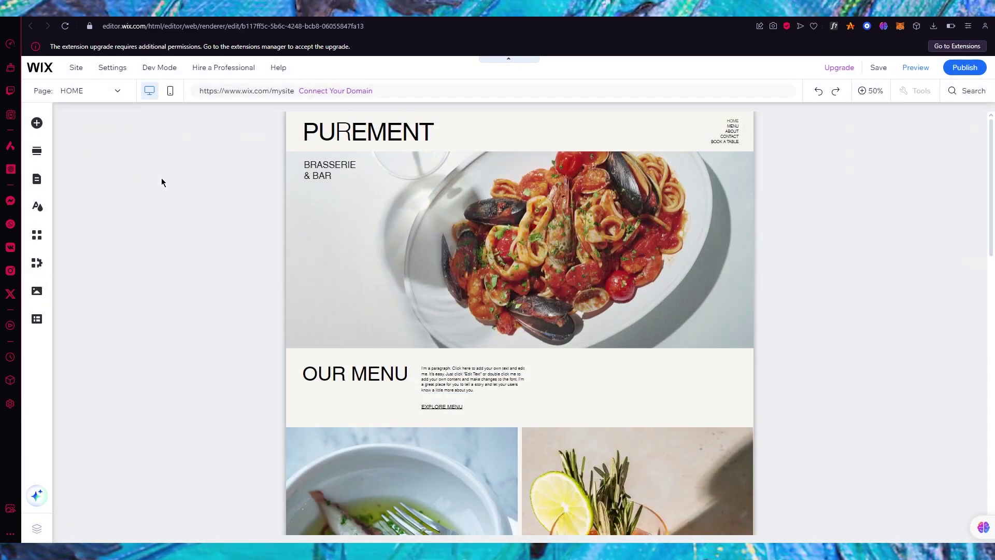
pyautogui.moveTo(35, 266)
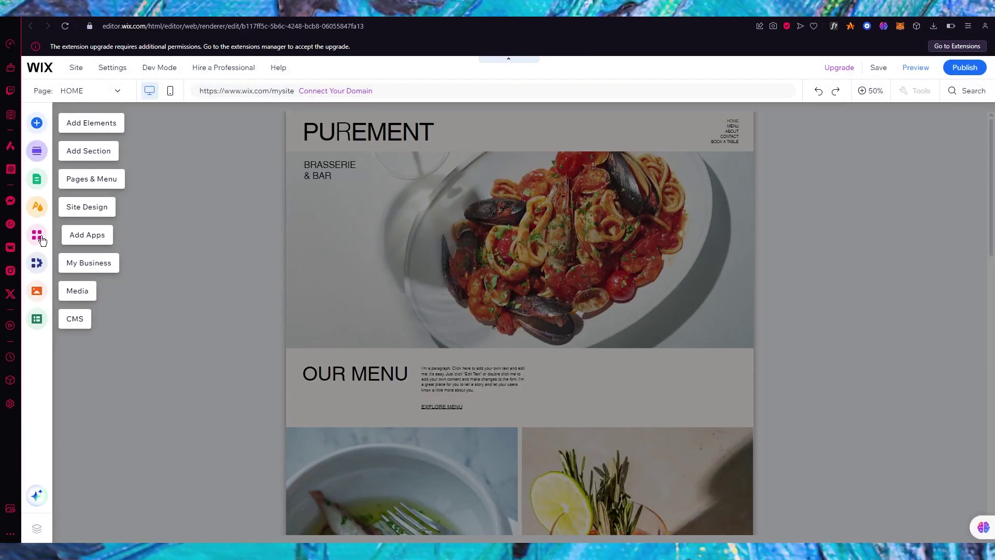
pyautogui.click(42, 240)
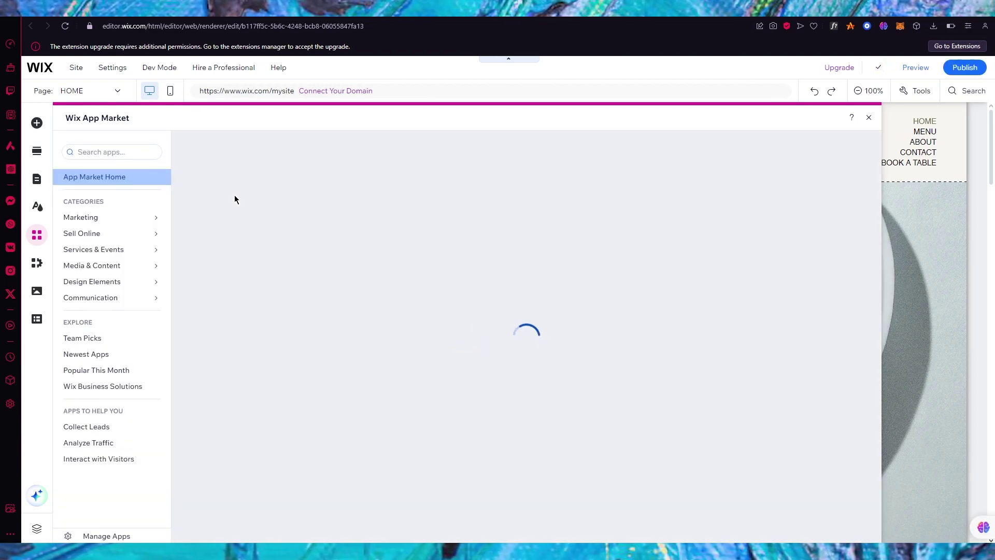
pyautogui.click(105, 152)
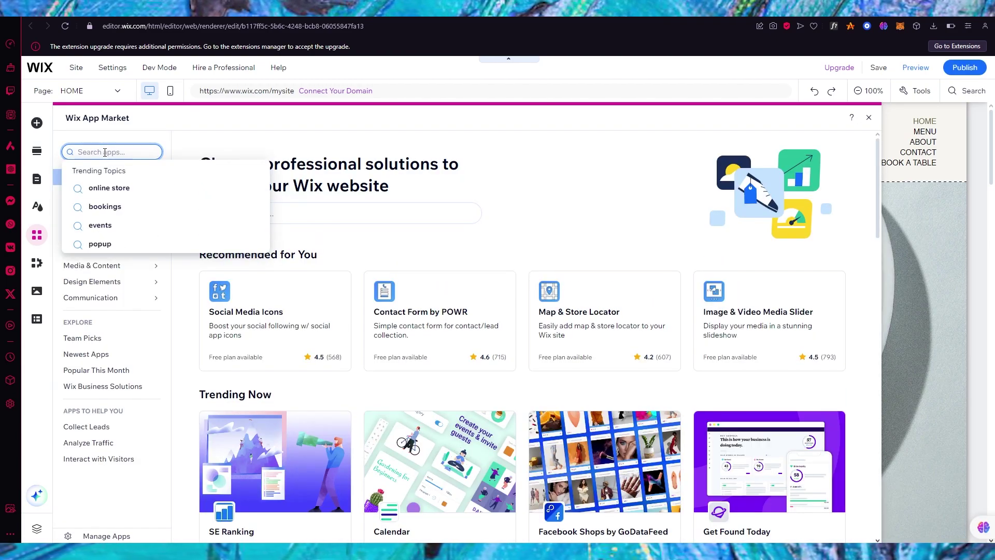
pyautogui.write('forms')
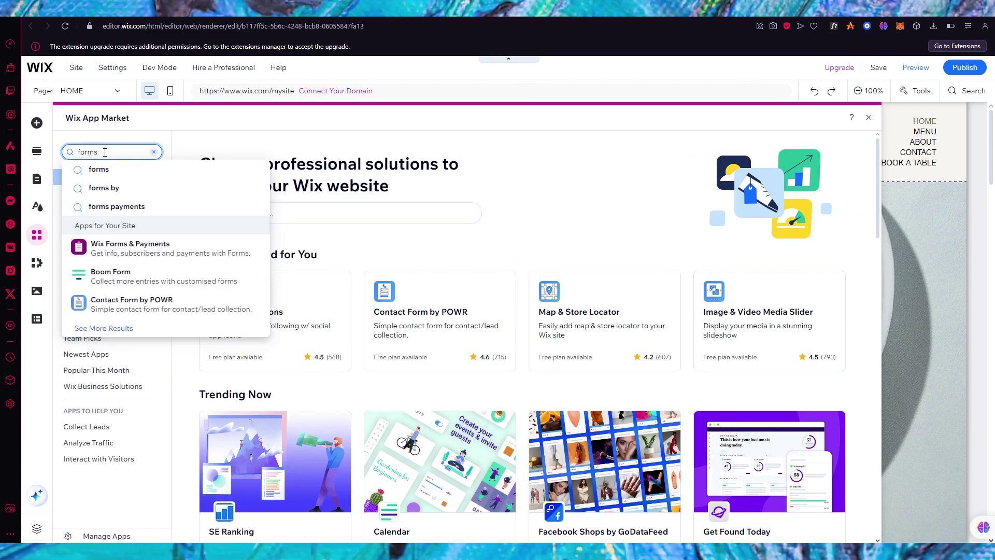
pyautogui.click(139, 245)
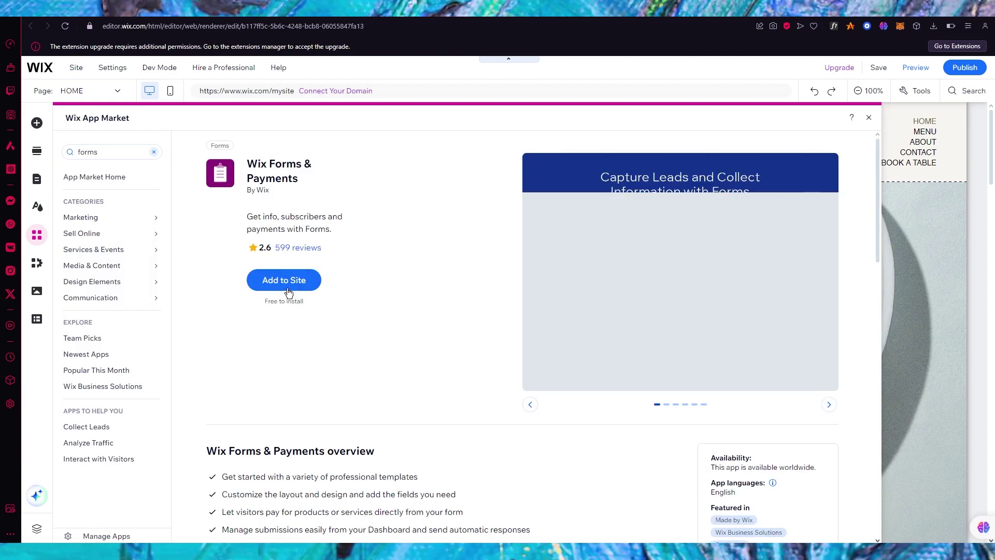
# - Add Wix Forms & Payments to the site and place a form from the Contacts template
pyautogui.click(283, 283)
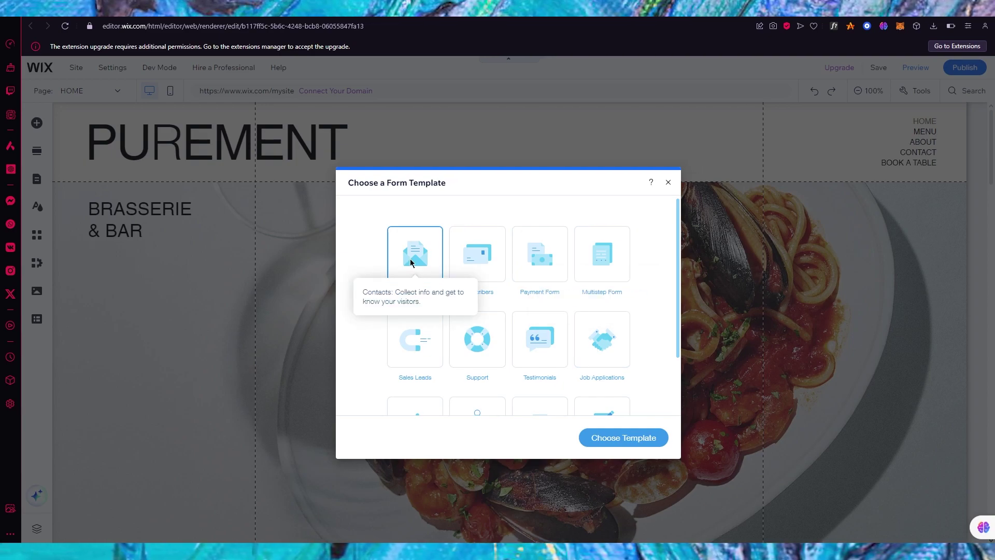
pyautogui.click(623, 442)
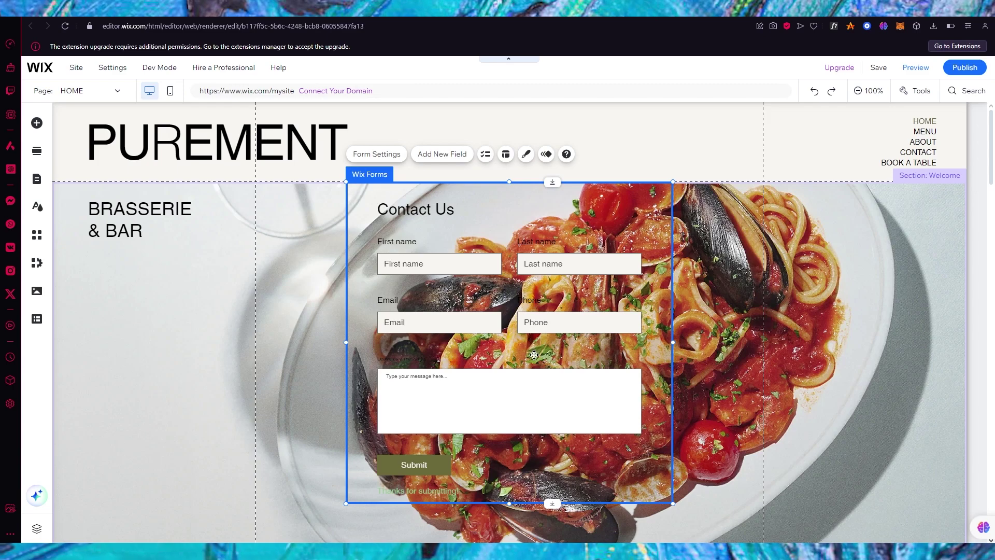
# - Drag the Contact Us form left, then back right and slightly lower over the hero image
pyautogui.click(422, 225)
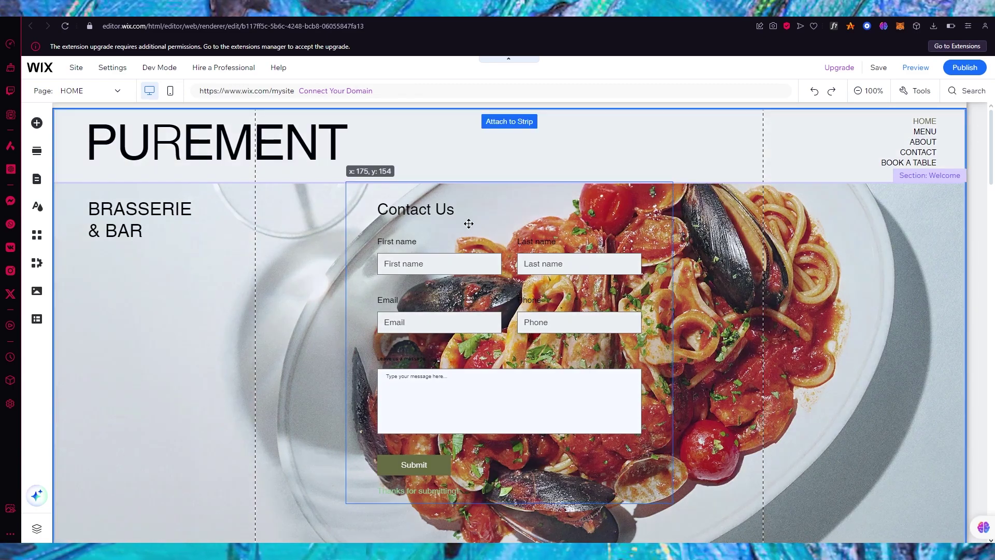
pyautogui.moveTo(460, 193); pyautogui.dragTo(395, 206)
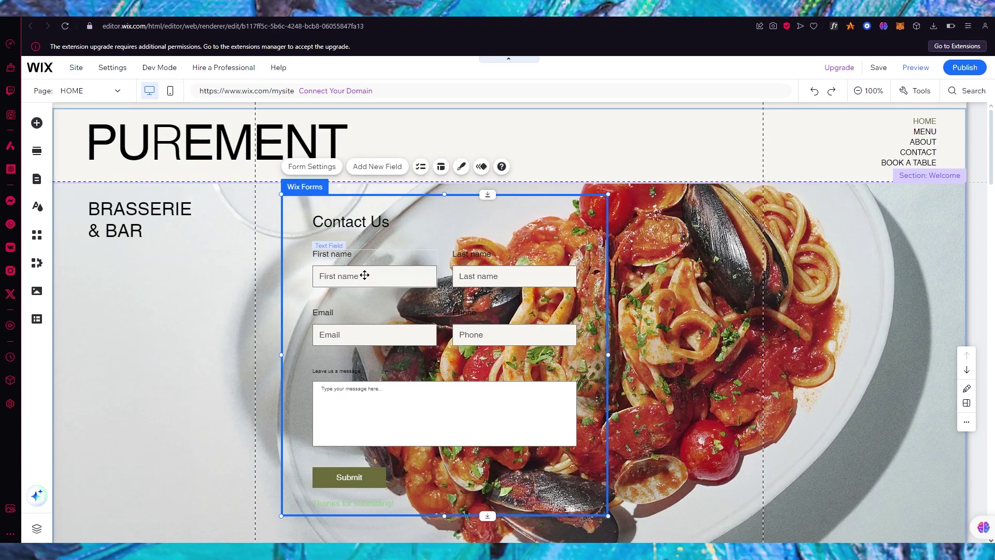
pyautogui.moveTo(446, 223); pyautogui.dragTo(513, 218)
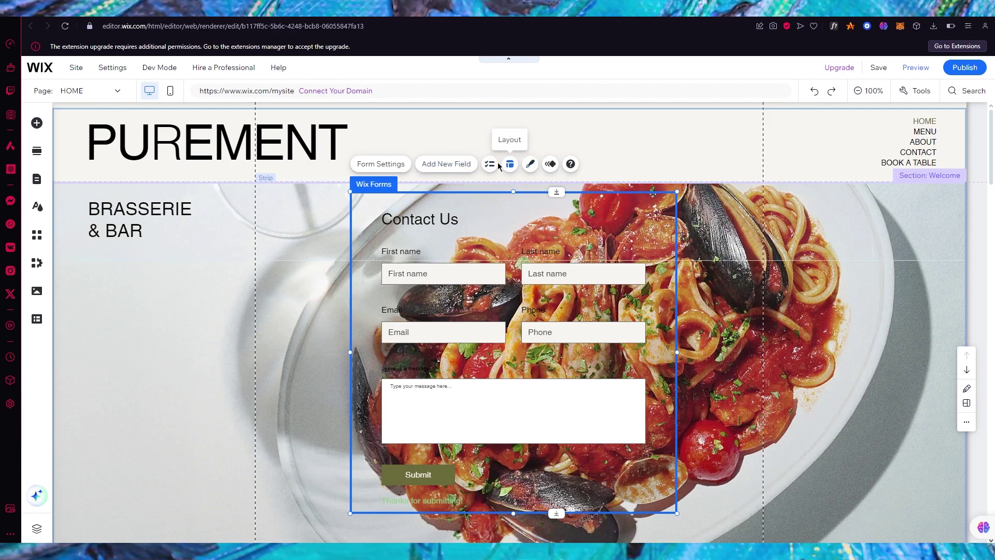
# - Look through the Add New Field and Form Settings panels, then select the First name field
pyautogui.click(490, 164)
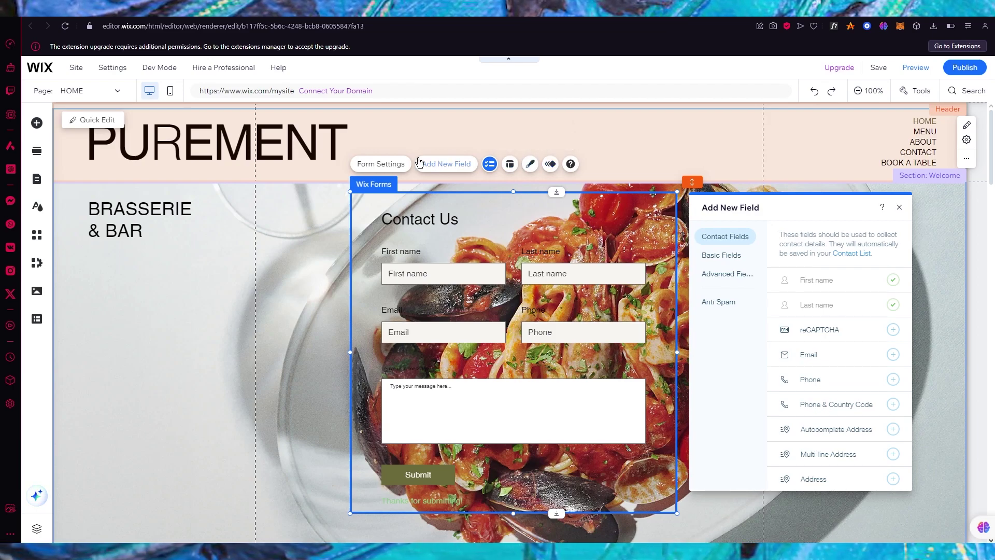
pyautogui.click(380, 164)
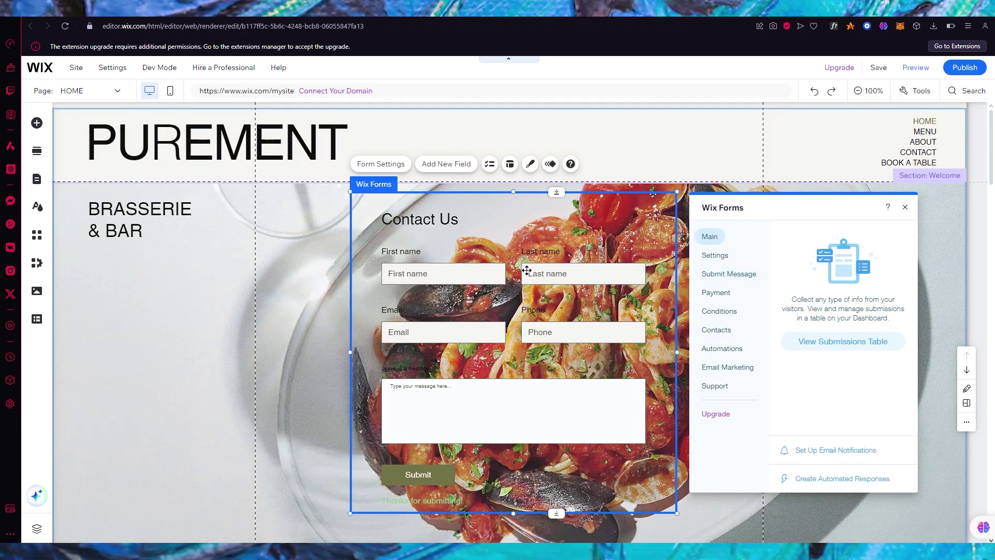
pyautogui.click(403, 253)
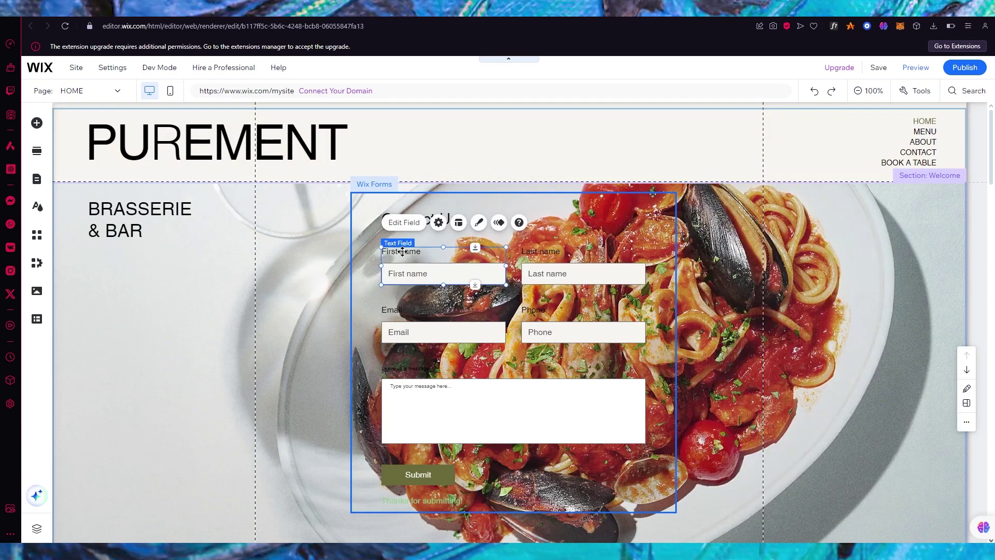
# - Set the First name field's background fill to the olive theme color at 100% opacity
pyautogui.click(479, 222)
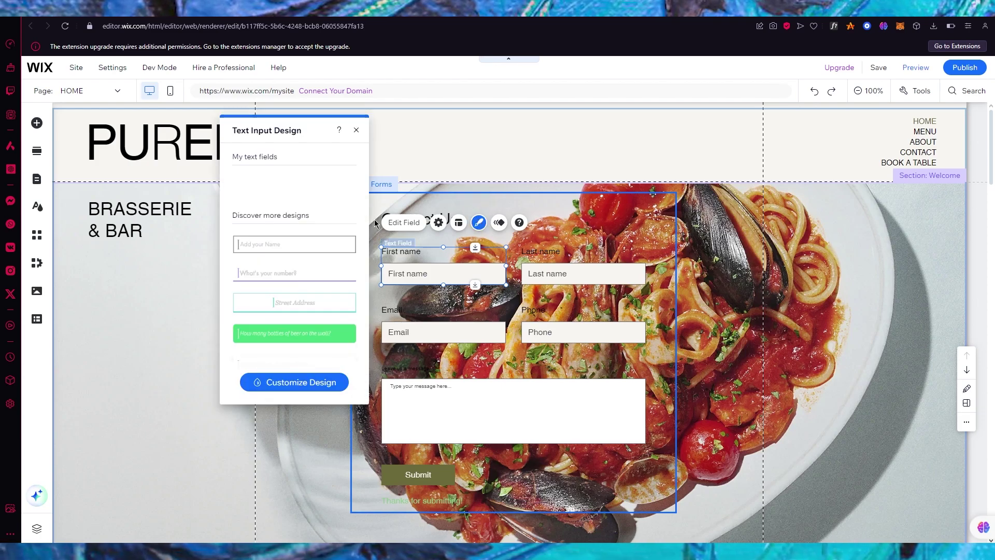
pyautogui.click(286, 384)
pyautogui.click(290, 196)
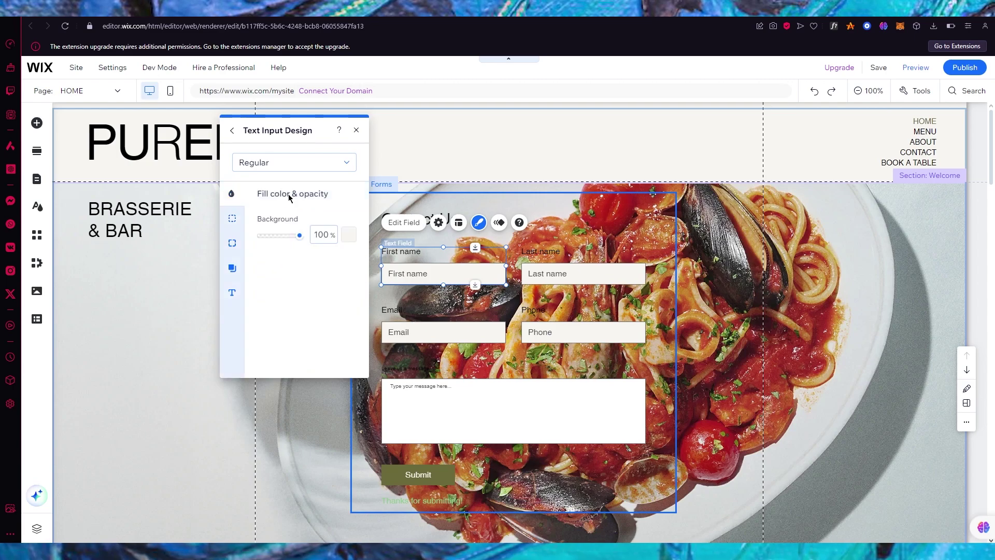
pyautogui.click(348, 234)
pyautogui.click(364, 319)
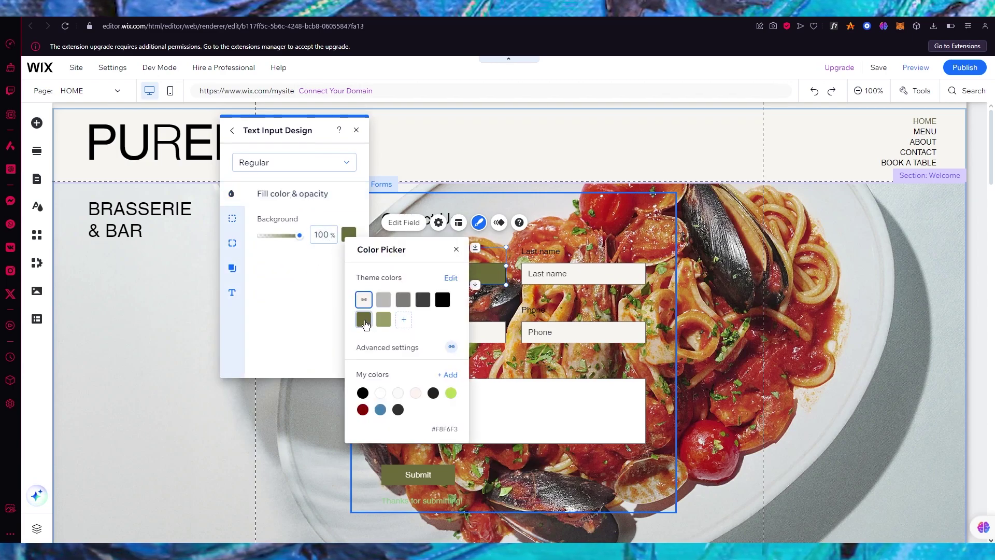
pyautogui.click(422, 475)
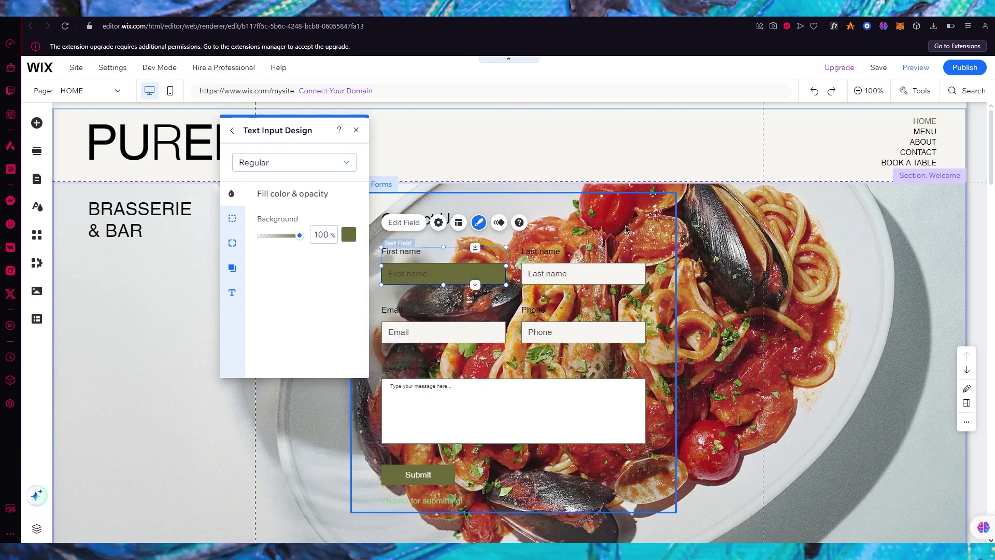
pyautogui.click(412, 100)
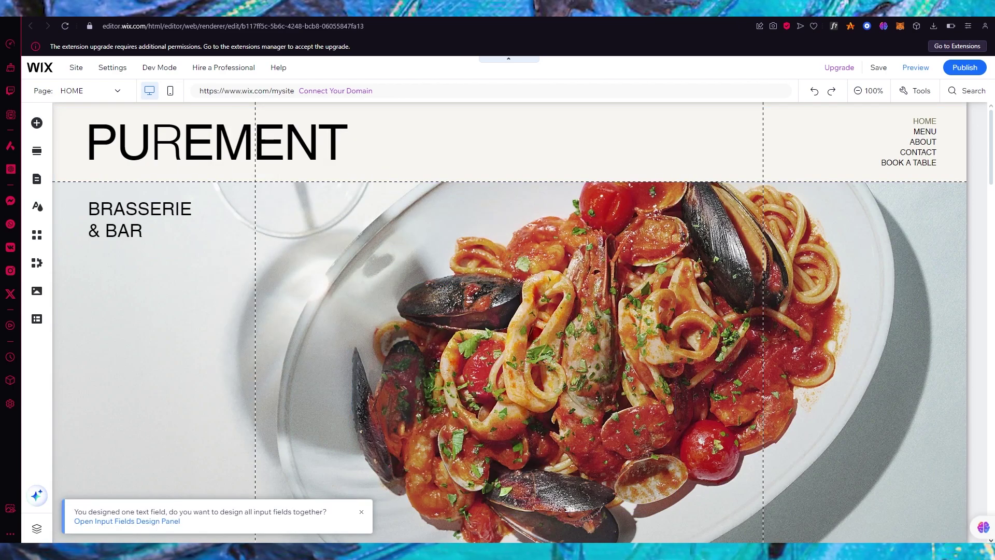
pyautogui.scroll(-15, 387, 190)
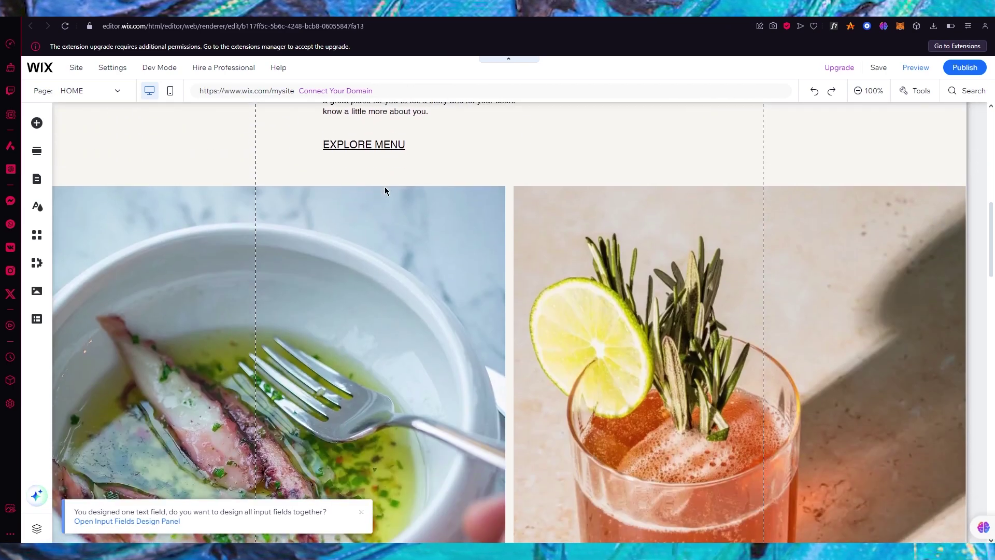
pyautogui.scroll(-12, 385, 187)
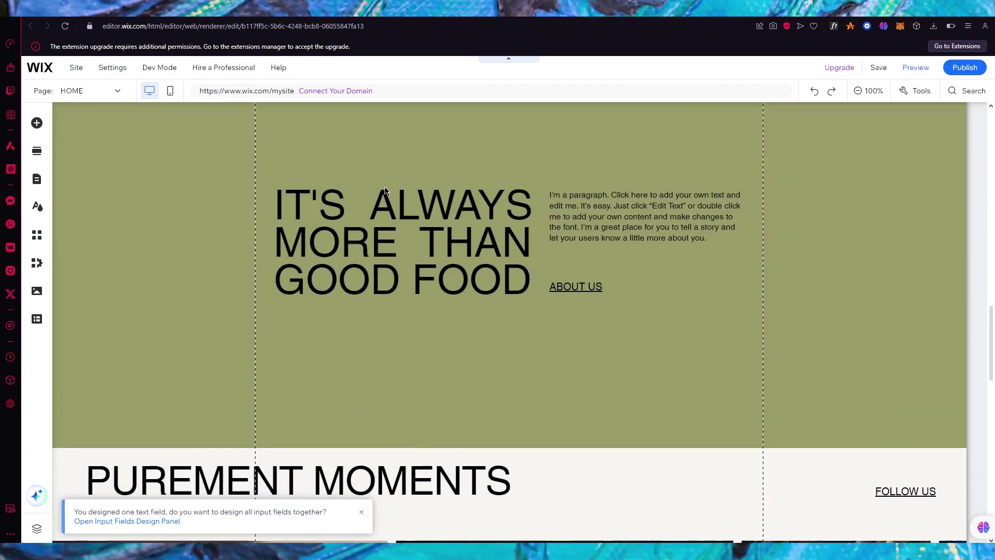
pyautogui.scroll(-10, 357, 361)
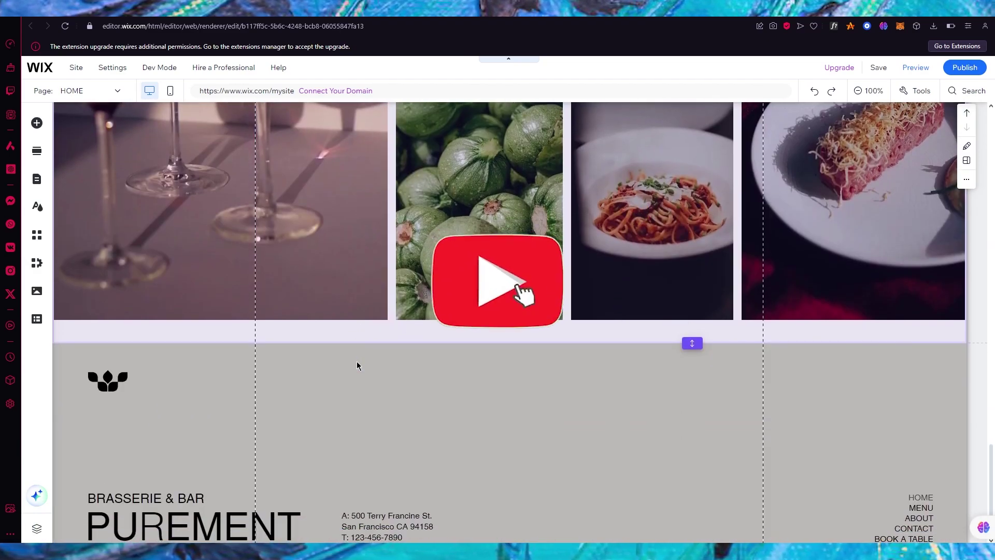
pyautogui.scroll(20, 357, 365)
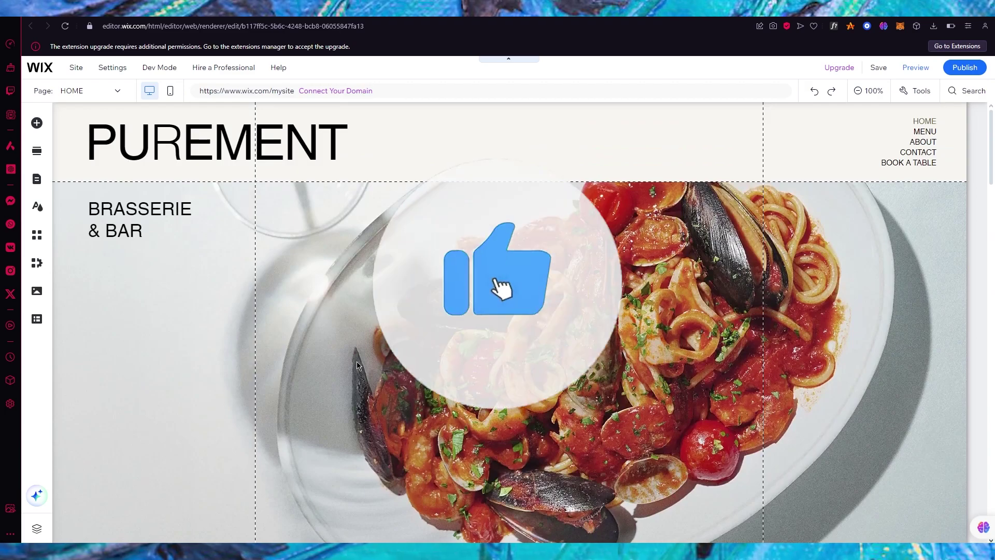